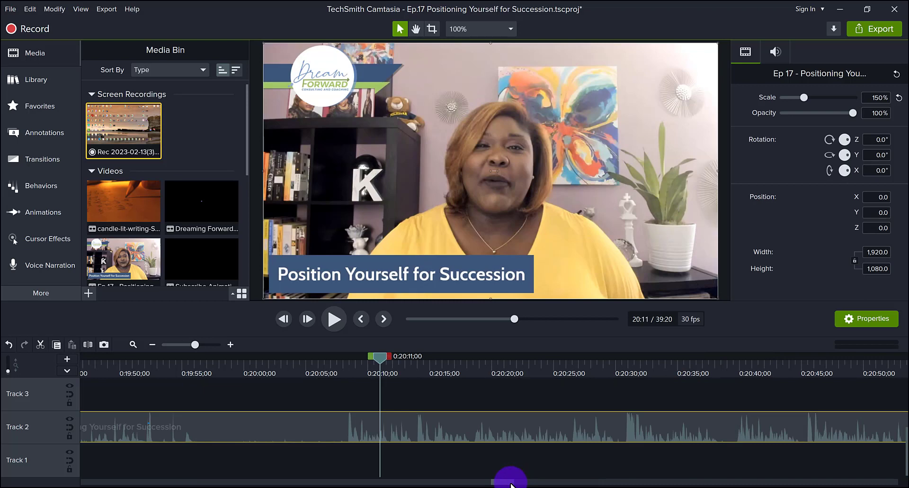
# Step: Zoom out the timeline and scrub through the main edit's ending and opening minutes
pyautogui.hscroll(-10, 511, 482)
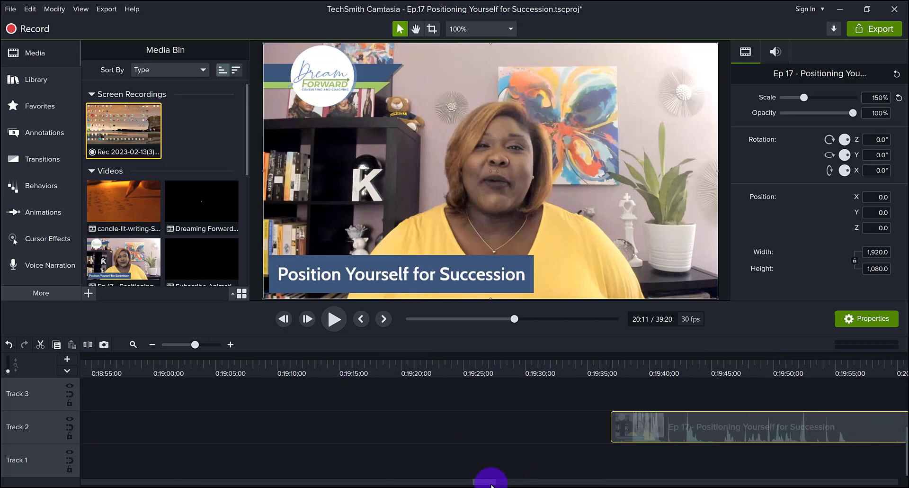
pyautogui.click(152, 345)
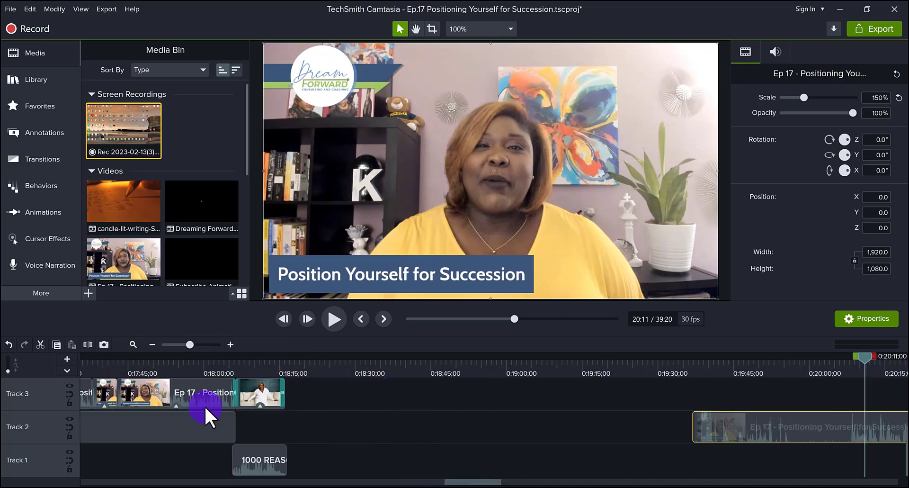
pyautogui.click(155, 363)
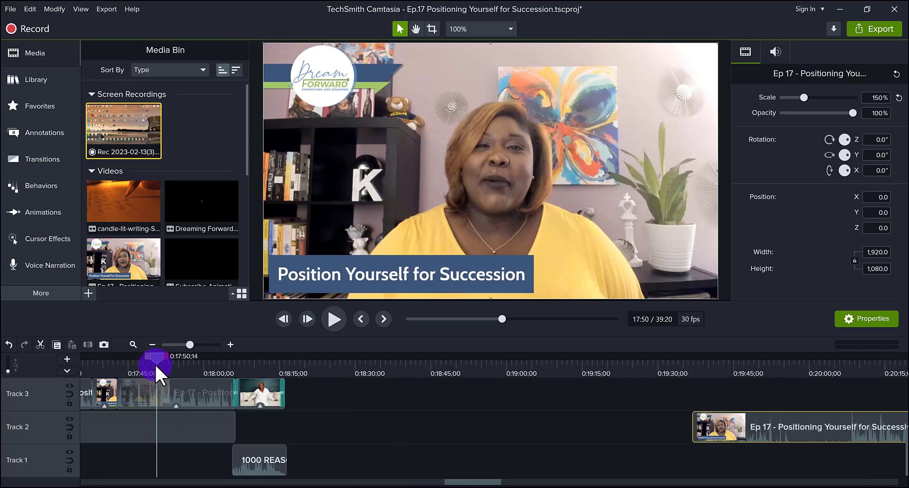
pyautogui.moveTo(153, 363); pyautogui.dragTo(836, 374)
pyautogui.moveTo(461, 482); pyautogui.dragTo(373, 483)
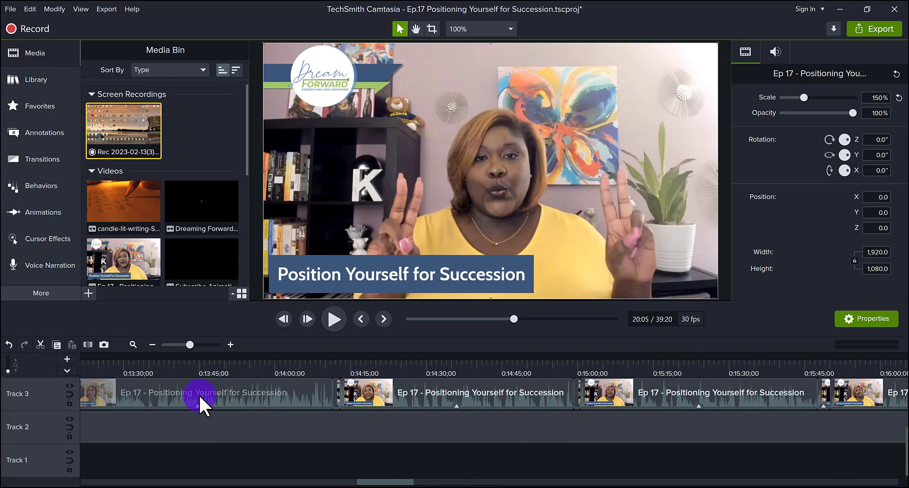
pyautogui.scroll(1, 198, 394)
pyautogui.moveTo(281, 370); pyautogui.dragTo(218, 369)
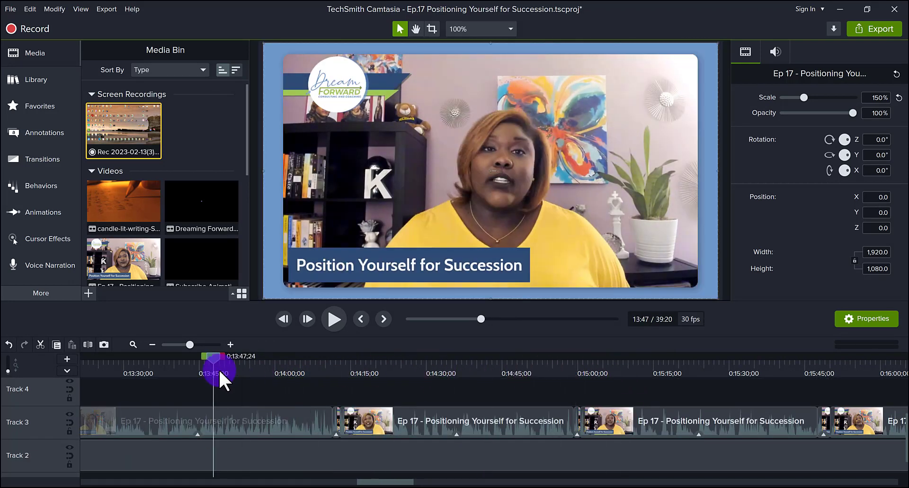
pyautogui.click(148, 348)
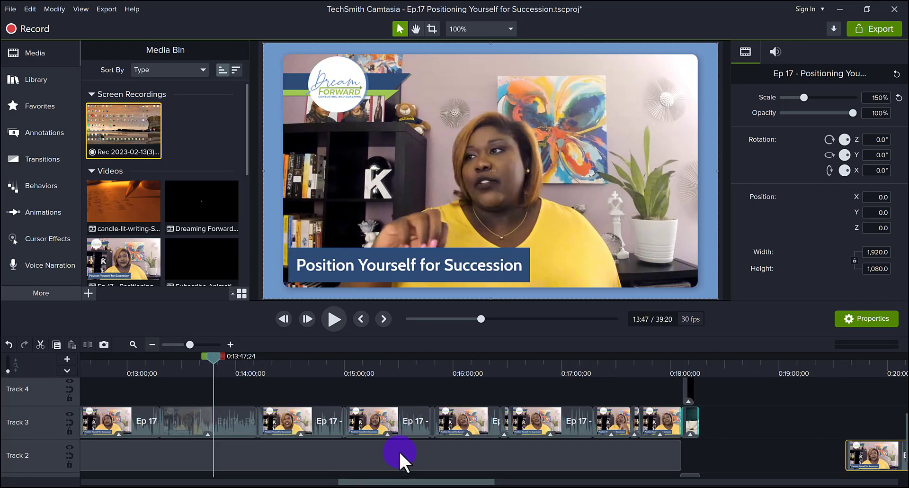
pyautogui.moveTo(411, 483); pyautogui.dragTo(126, 483)
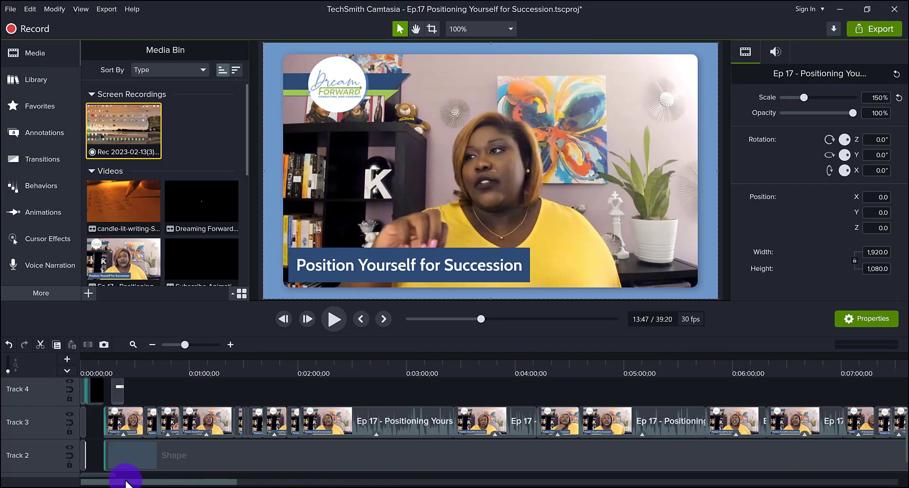
pyautogui.click(135, 361)
pyautogui.moveTo(138, 360); pyautogui.dragTo(810, 364)
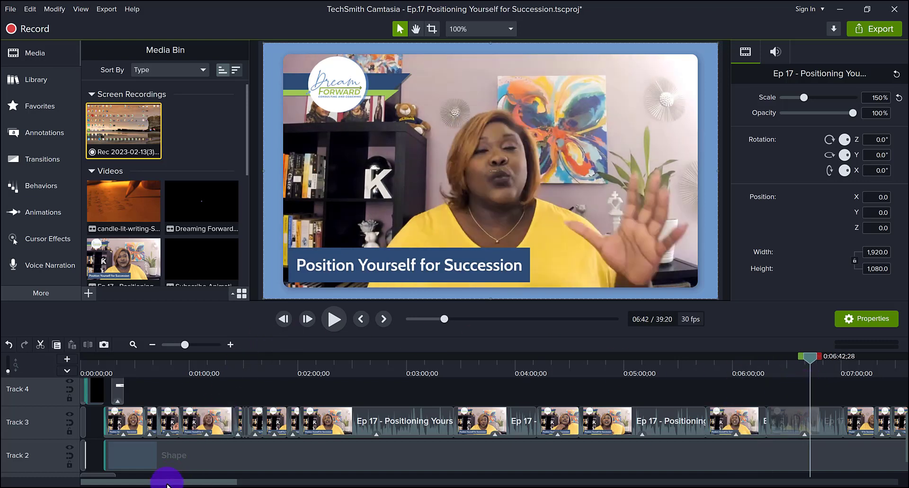
# Step: Scrub between the long Track 2 clip and the framed edit around 0:13–0:15
pyautogui.moveTo(166, 484); pyautogui.dragTo(646, 479)
pyautogui.click(353, 394)
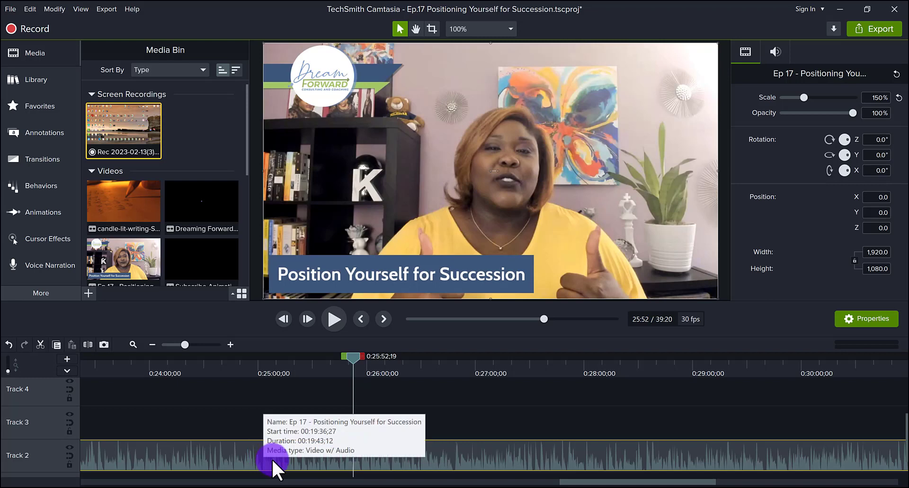
pyautogui.hscroll(-10, 271, 459)
pyautogui.click(368, 370)
pyautogui.click(446, 371)
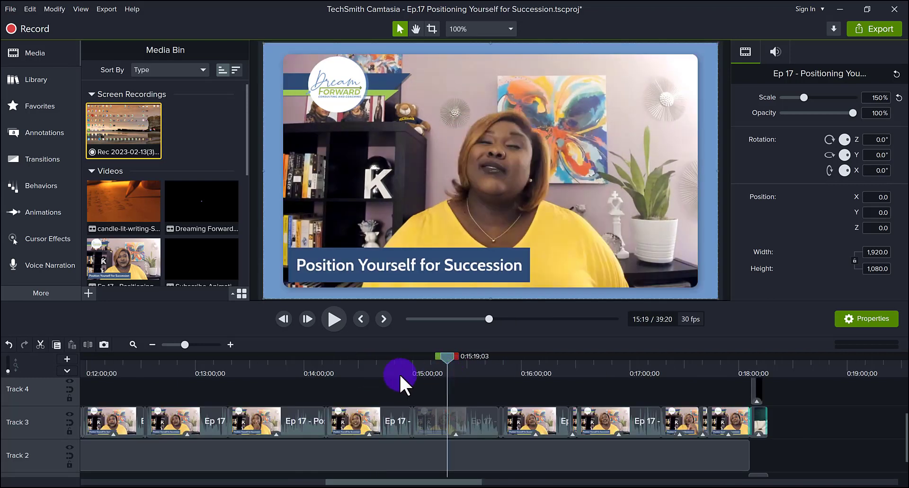
pyautogui.click(360, 361)
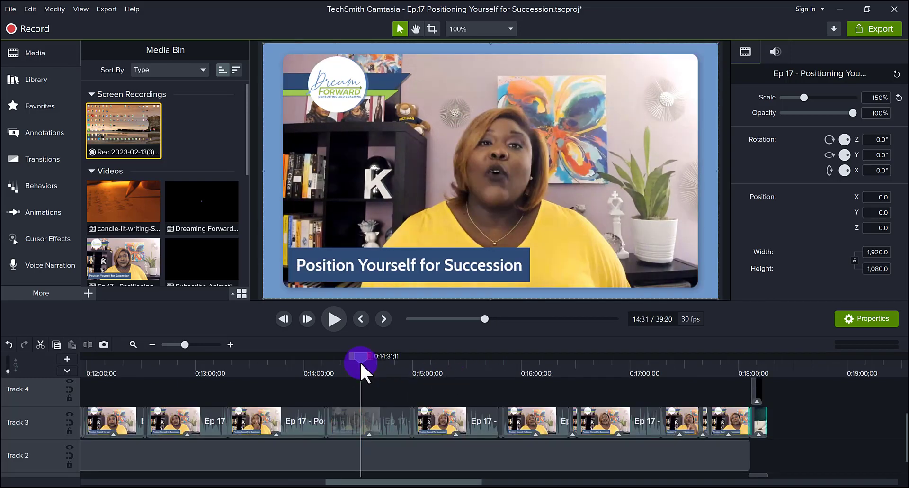
pyautogui.click(268, 367)
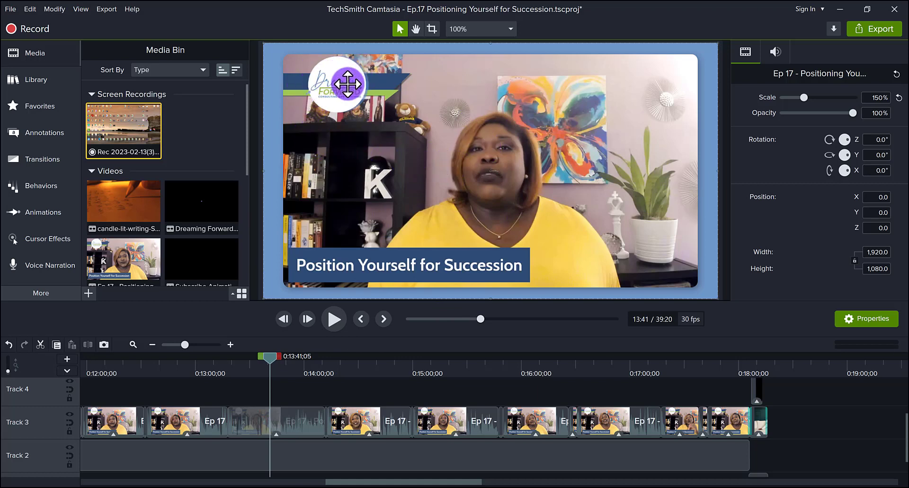
pyautogui.moveTo(402, 472); pyautogui.dragTo(488, 477)
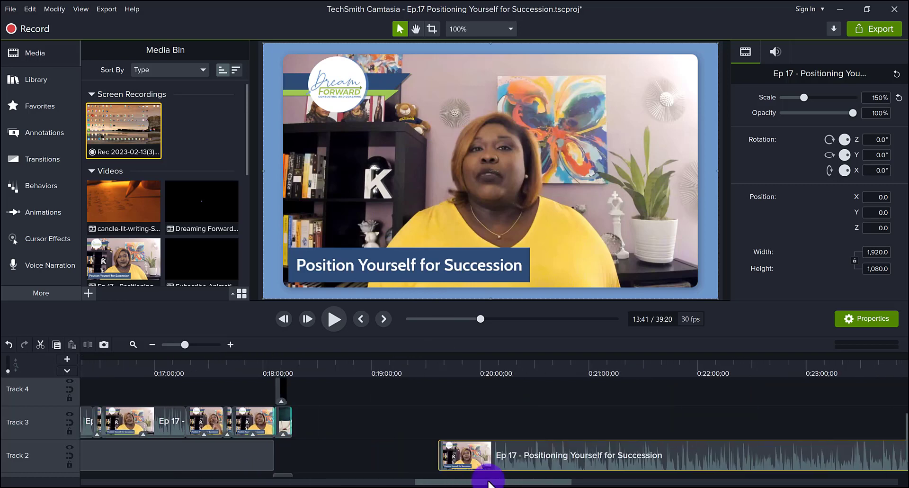
# Step: Split the Track 2 Ep 17 clip at 0:20:05;04 and at 0:20:38;15
pyautogui.click(490, 359)
pyautogui.click(488, 367)
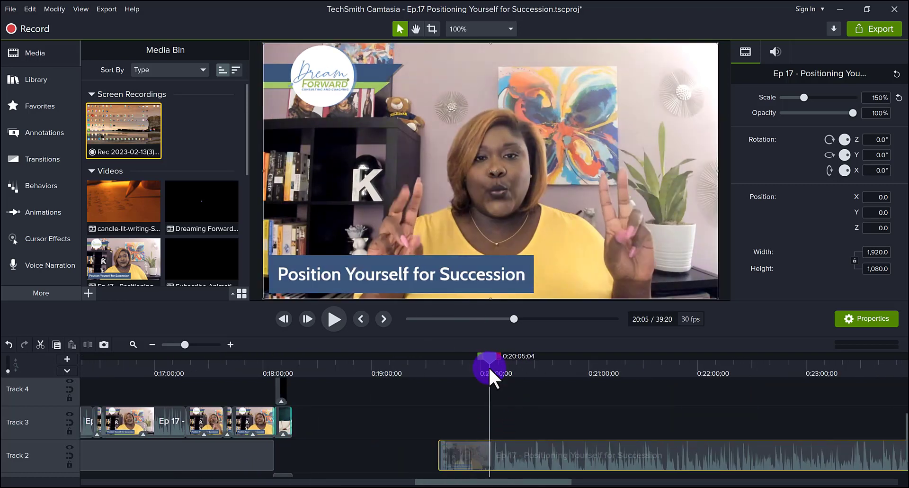
pyautogui.press('s')
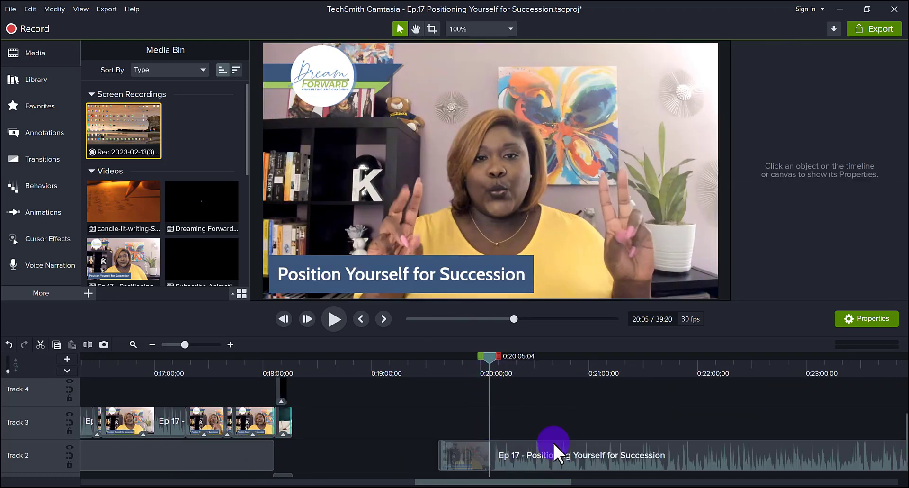
pyautogui.click(553, 443)
pyautogui.click(547, 368)
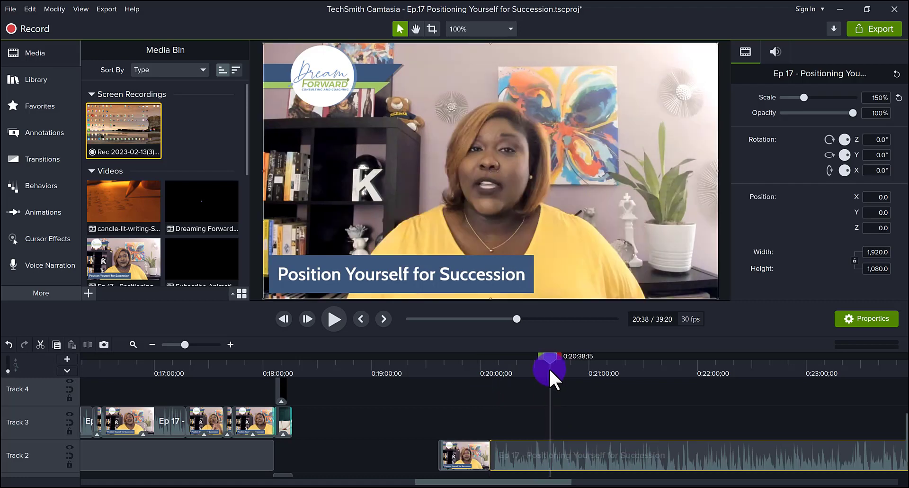
pyautogui.press('s')
# Step: Delete the pieces outside the cuts and move the short ending clip onto Track 3
pyautogui.click(465, 457)
pyautogui.press('Delete')
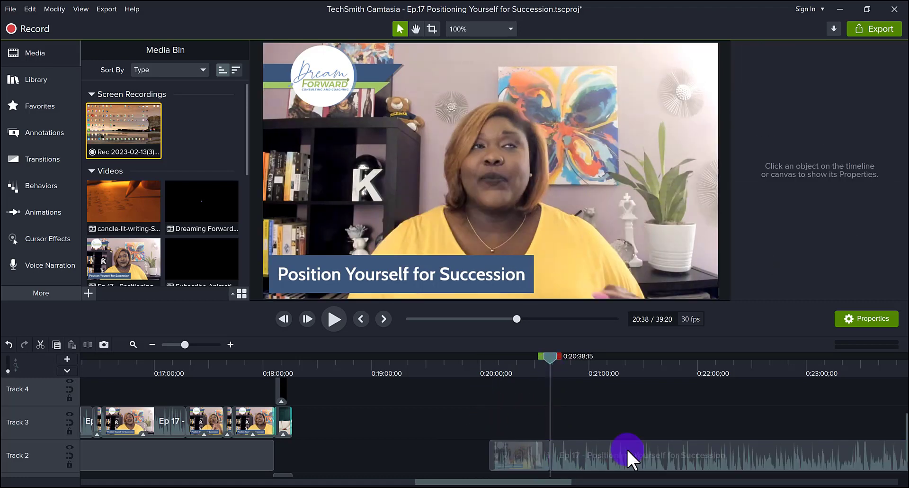
pyautogui.click(627, 447)
pyautogui.press('Delete')
pyautogui.moveTo(530, 453); pyautogui.dragTo(518, 416)
# Step: Preview the ending clip at 0:20:20, compare it with the main edit, and return
pyautogui.click(518, 371)
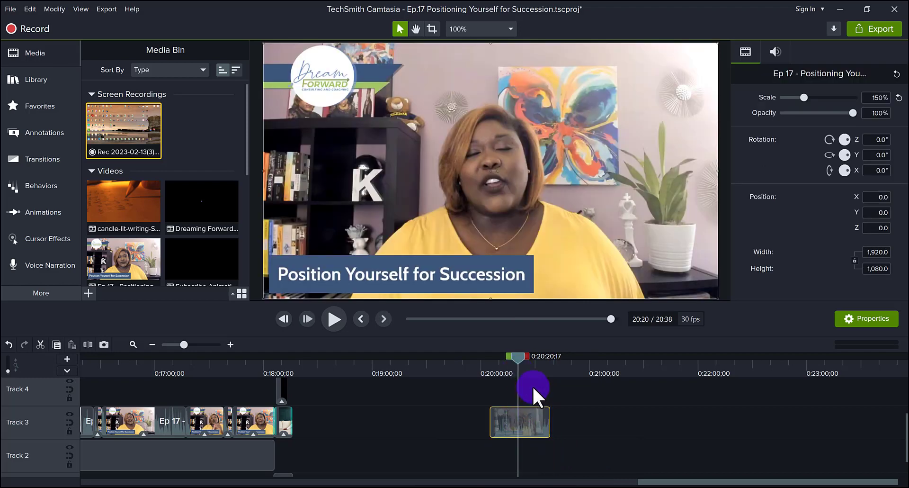
pyautogui.click(189, 362)
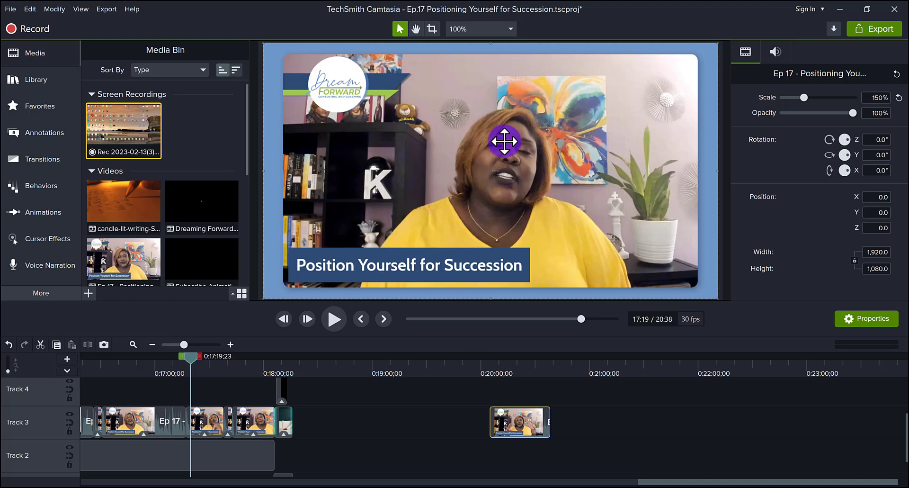
pyautogui.click(505, 368)
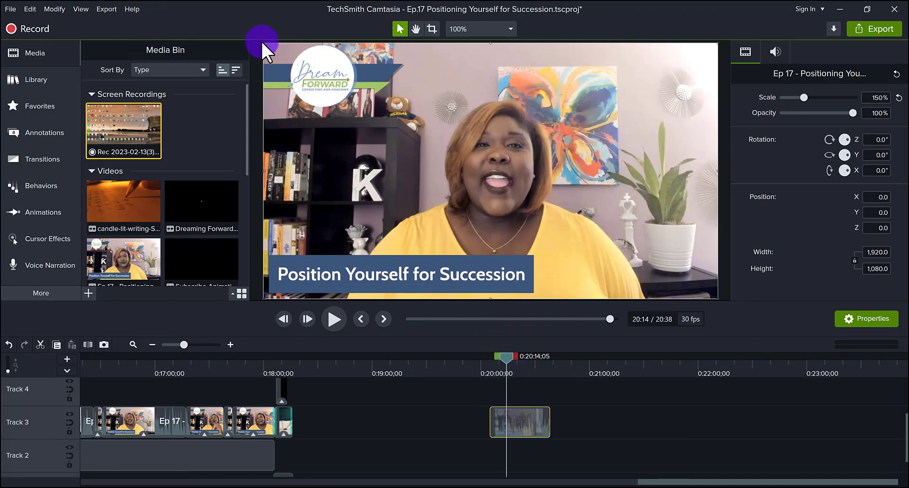
# Step: Scale the ending clip's video down to 134.8% and centre it on the canvas
pyautogui.moveTo(262, 42); pyautogui.dragTo(307, 74)
pyautogui.moveTo(418, 150); pyautogui.dragTo(413, 144)
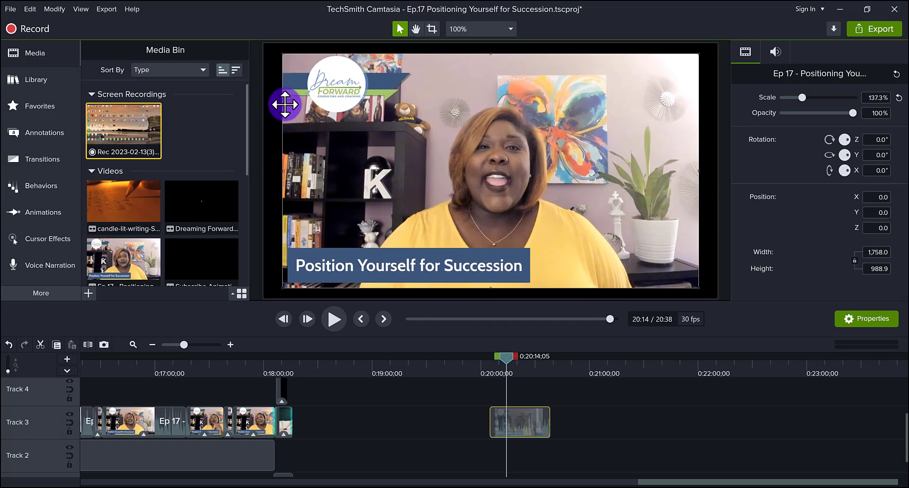
pyautogui.moveTo(282, 53); pyautogui.dragTo(290, 56)
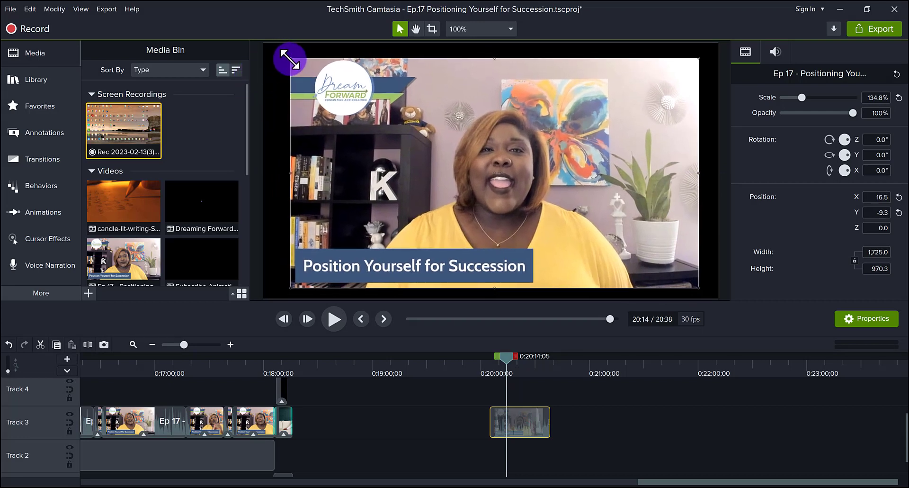
pyautogui.moveTo(455, 175); pyautogui.dragTo(446, 172)
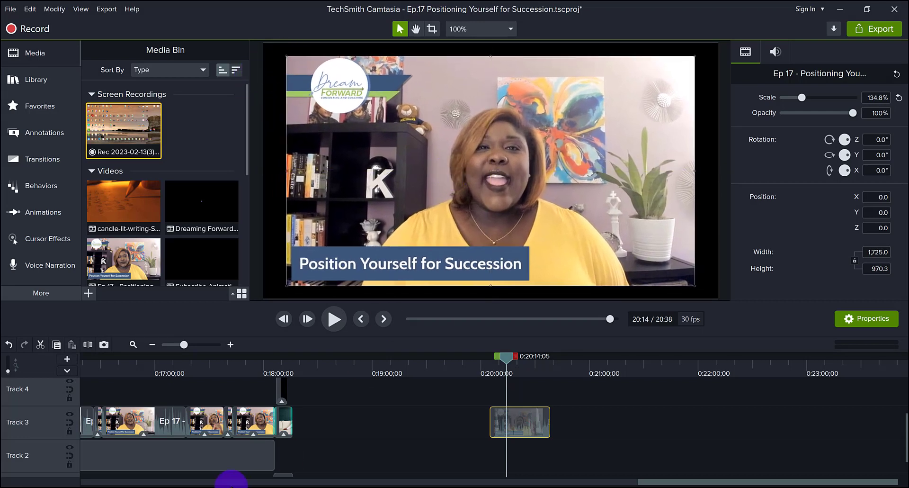
# Step: Compare the ending clip's framing with the main edit and check the gap before it
pyautogui.click(214, 362)
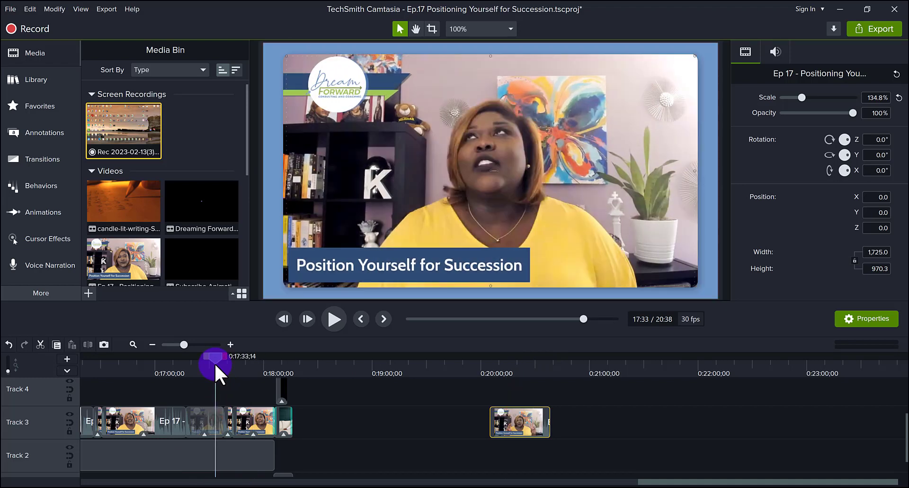
pyautogui.click(519, 368)
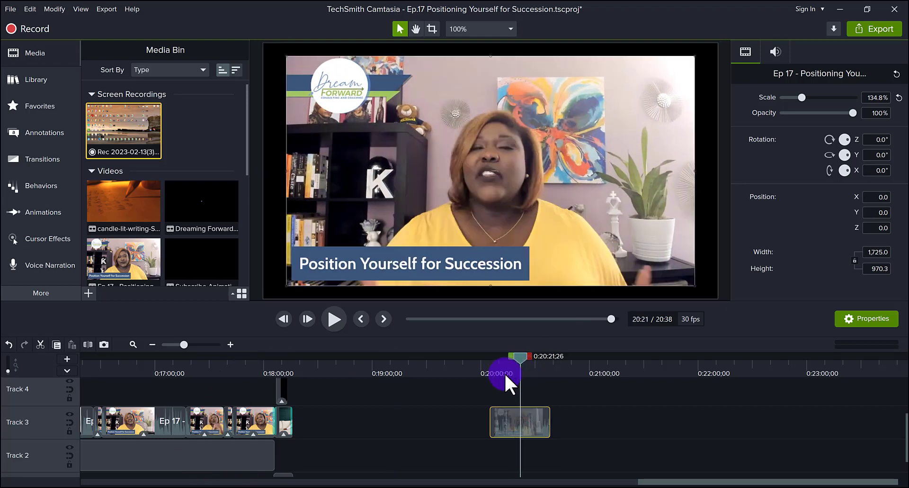
pyautogui.click(726, 257)
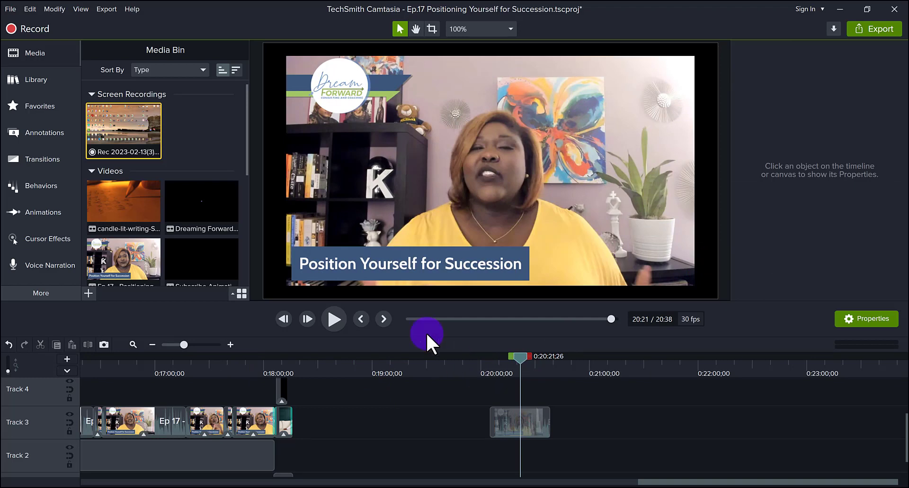
pyautogui.click(475, 368)
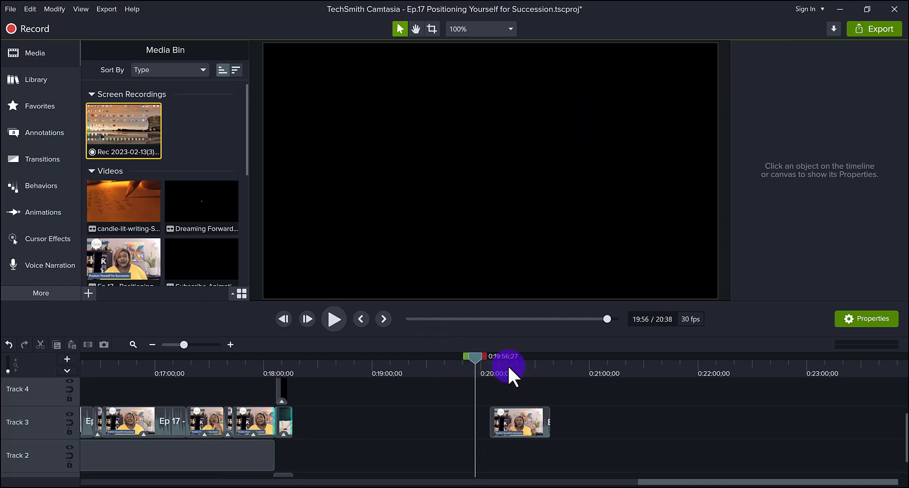
pyautogui.click(520, 368)
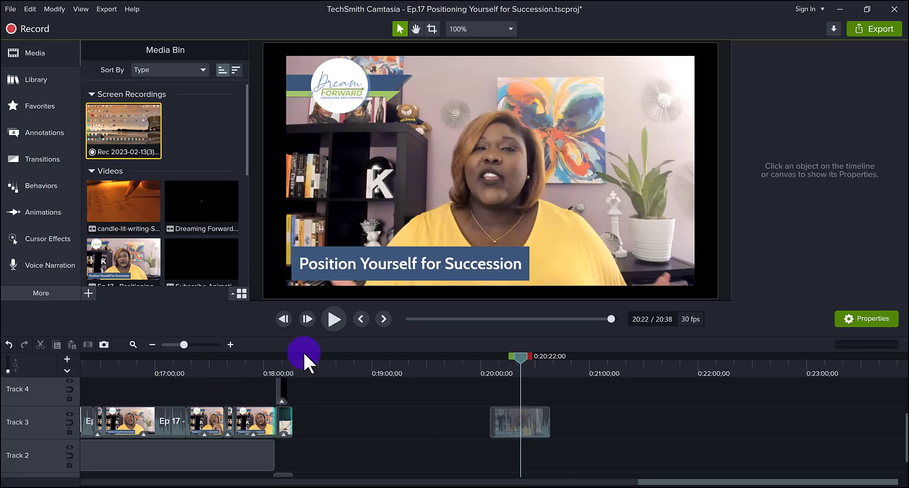
# Step: Place the white rectangle shape from Favorites on Track 2 at the ending clip's start
pyautogui.click(34, 107)
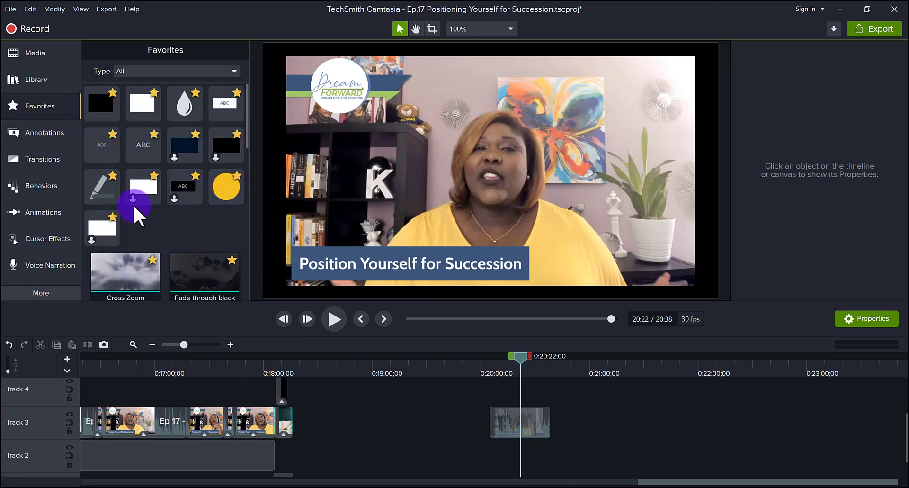
pyautogui.click(155, 176)
pyautogui.moveTo(155, 176)
pyautogui.mouseDown()
pyautogui.moveTo(372, 374)
pyautogui.moveTo(493, 454)
pyautogui.mouseUp()
pyautogui.click(493, 364)
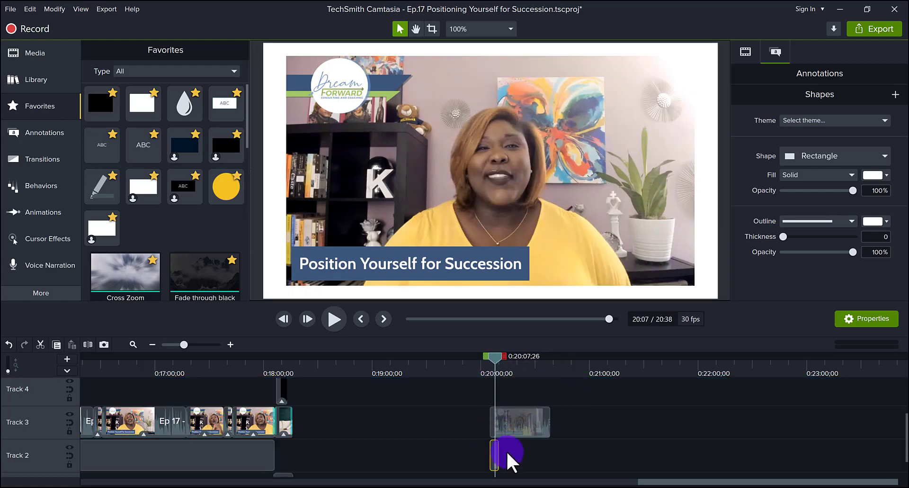
pyautogui.moveTo(142, 102); pyautogui.dragTo(543, 457)
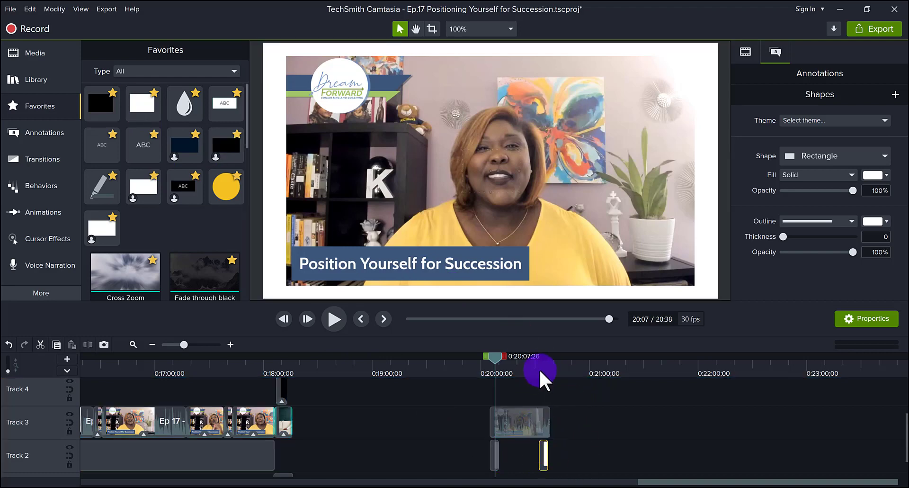
# Step: Stretch the white rectangle to the ending clip's length, ending near 0:20:34;20
pyautogui.click(542, 364)
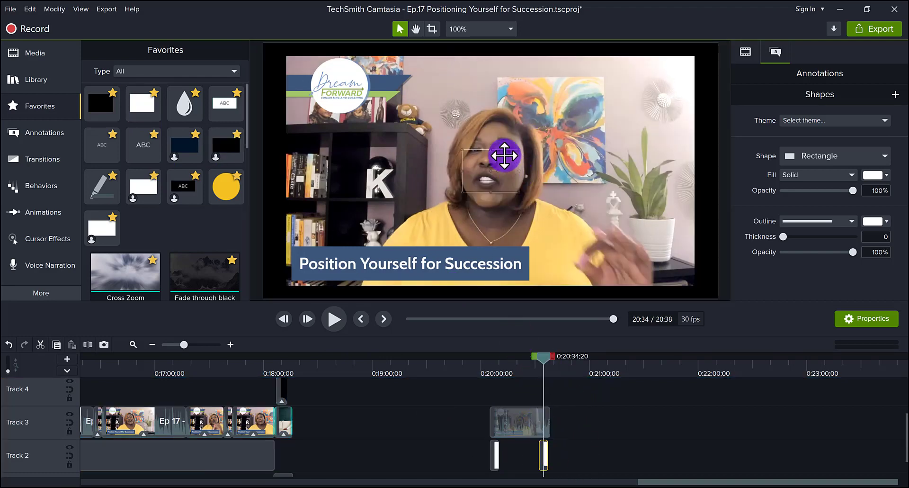
pyautogui.click(522, 453)
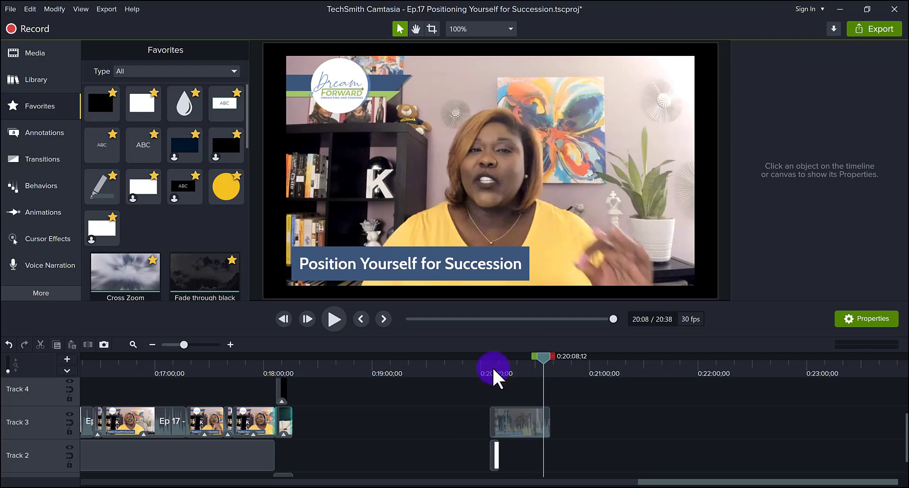
pyautogui.click(493, 366)
pyautogui.moveTo(500, 467); pyautogui.dragTo(498, 455)
pyautogui.click(520, 462)
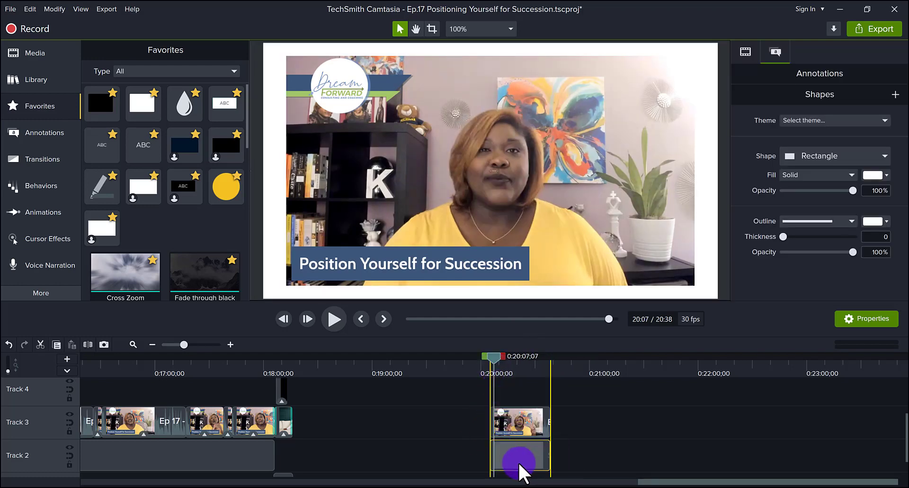
pyautogui.click(139, 139)
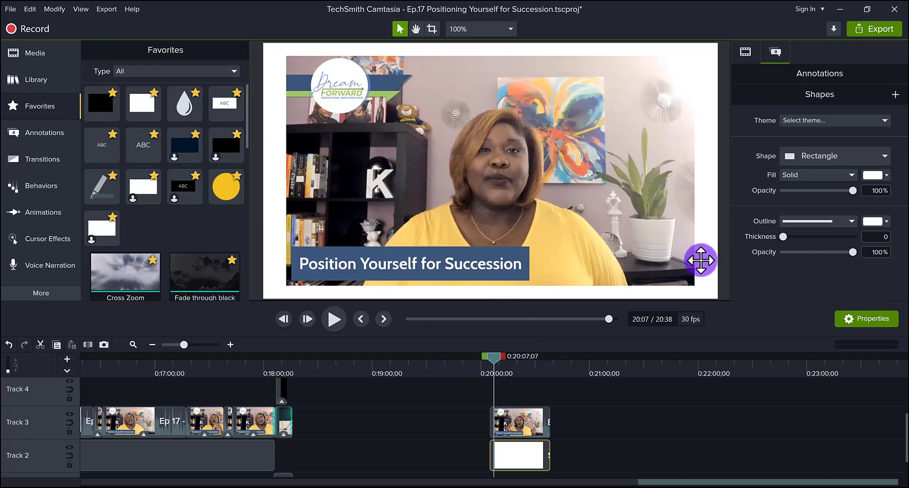
# Step: Fill the rectangle with the logo's blue (#5A7EB1) sampled by eyedropper
pyautogui.click(884, 176)
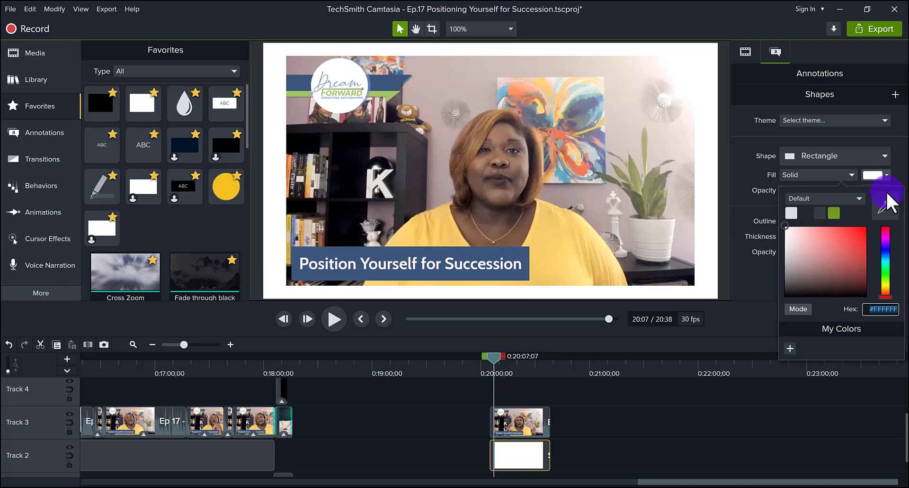
pyautogui.click(903, 168)
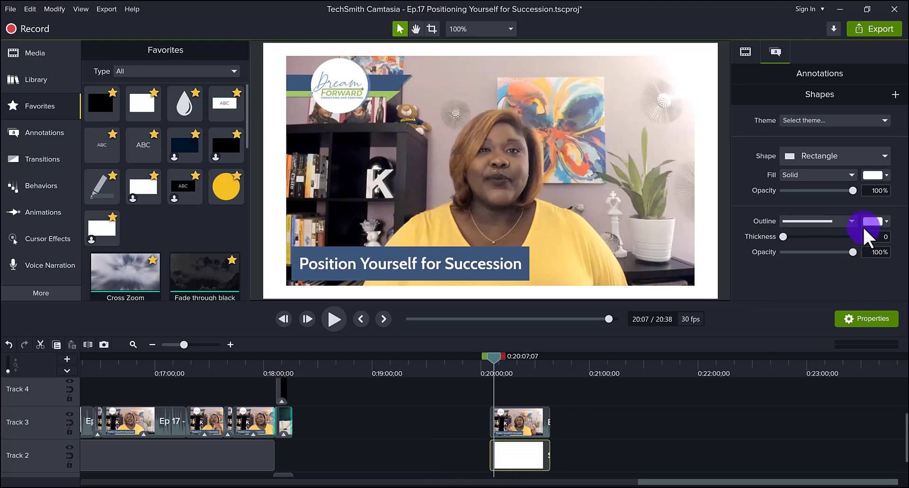
pyautogui.click(867, 175)
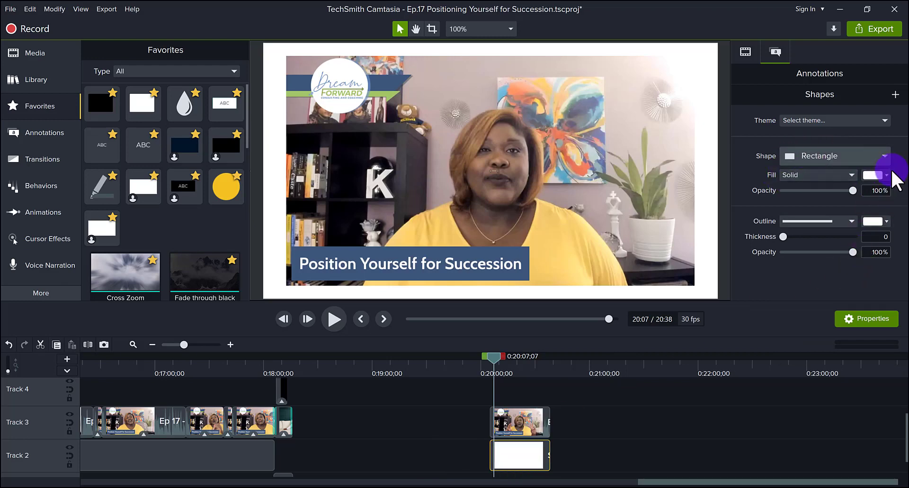
pyautogui.click(879, 174)
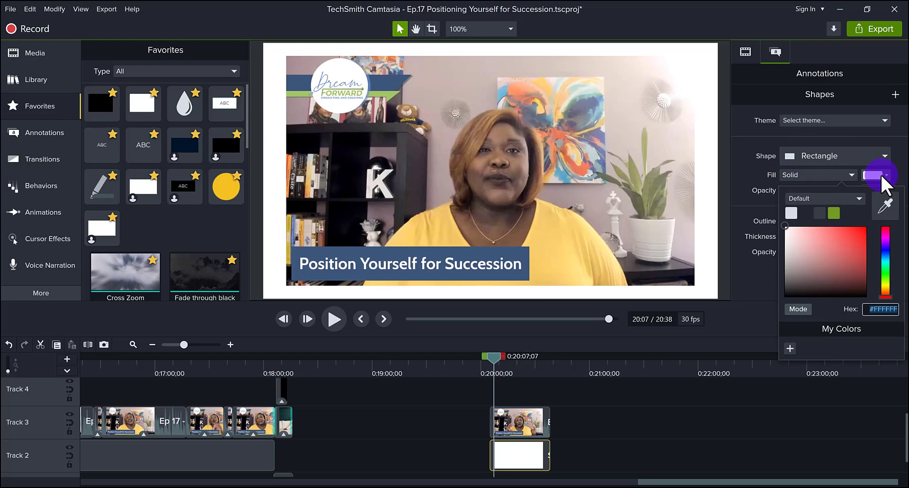
pyautogui.click(886, 207)
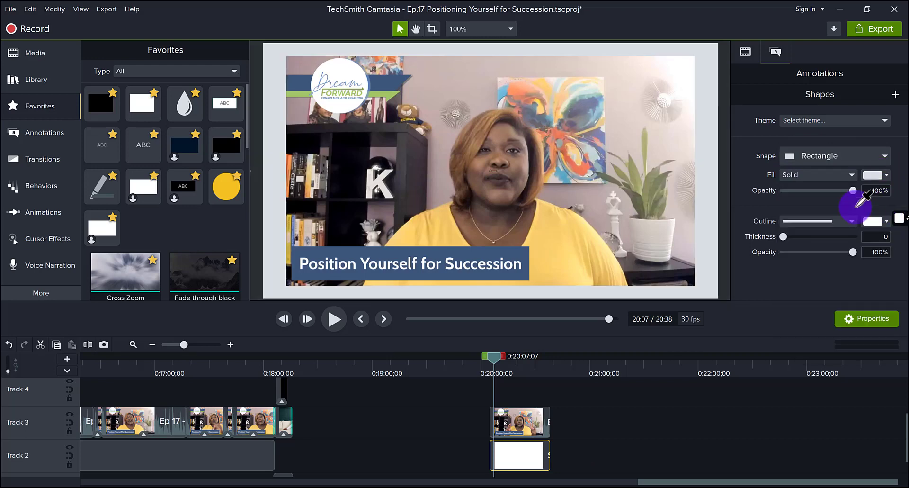
pyautogui.click(506, 256)
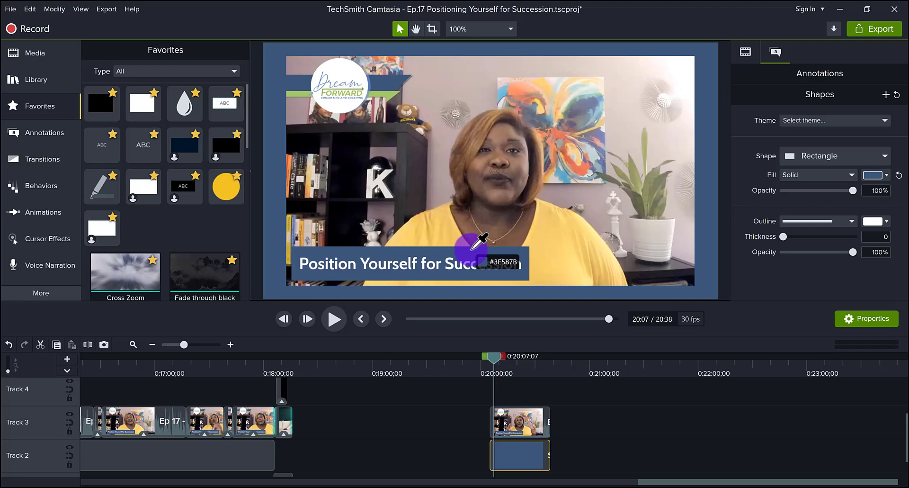
pyautogui.click(371, 76)
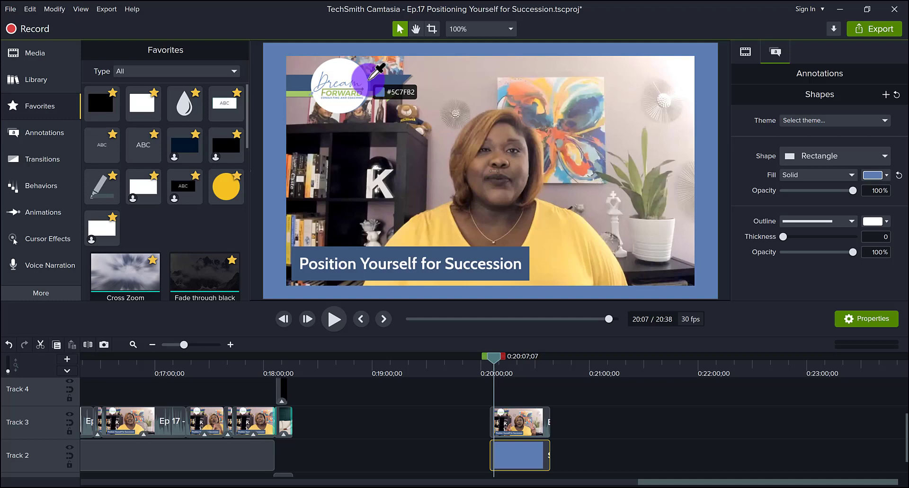
pyautogui.click(371, 79)
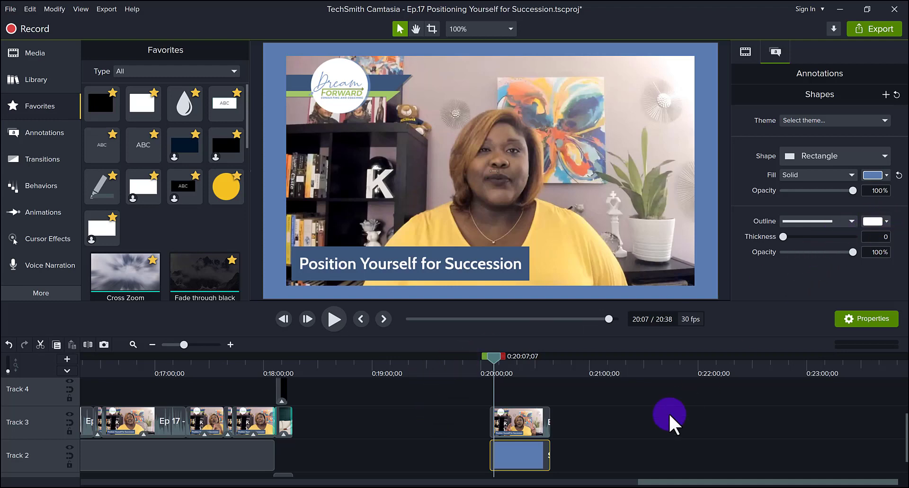
# Step: Give the rectangle a matching blue outline sampled from the background
pyautogui.click(880, 221)
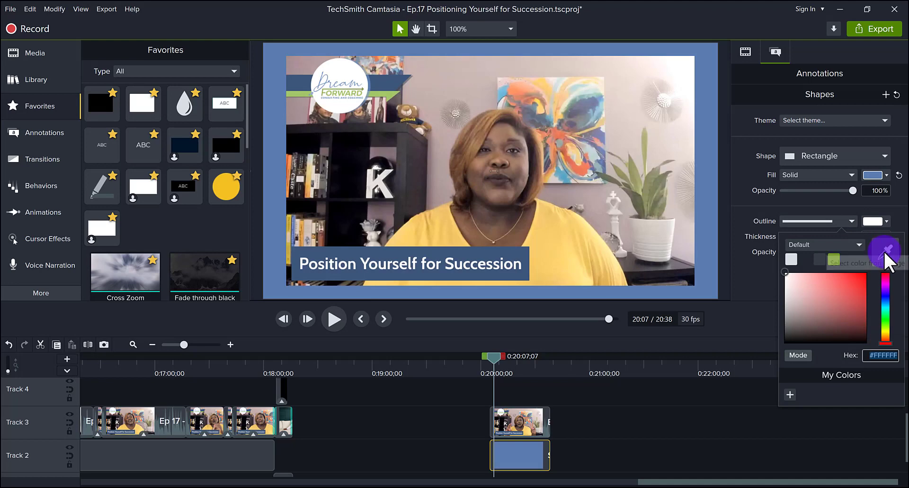
pyautogui.click(721, 194)
pyautogui.click(495, 414)
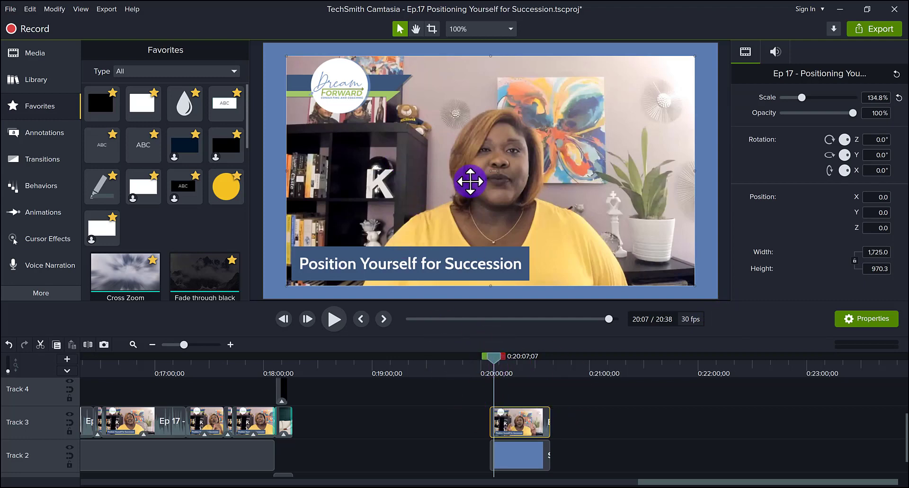
# Step: Apply Corner Rounding at radius 20 to the Ep 17 ending clip
pyautogui.scroll(-5, 185, 227)
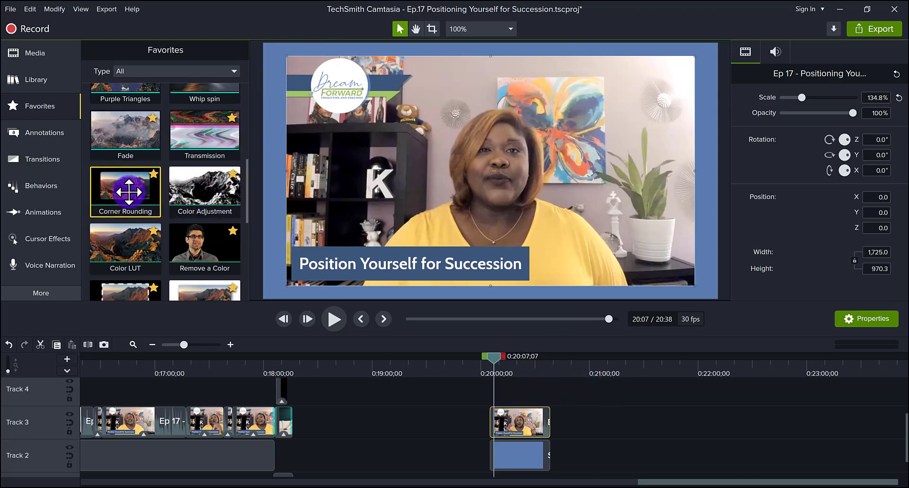
pyautogui.moveTo(122, 189); pyautogui.dragTo(512, 420)
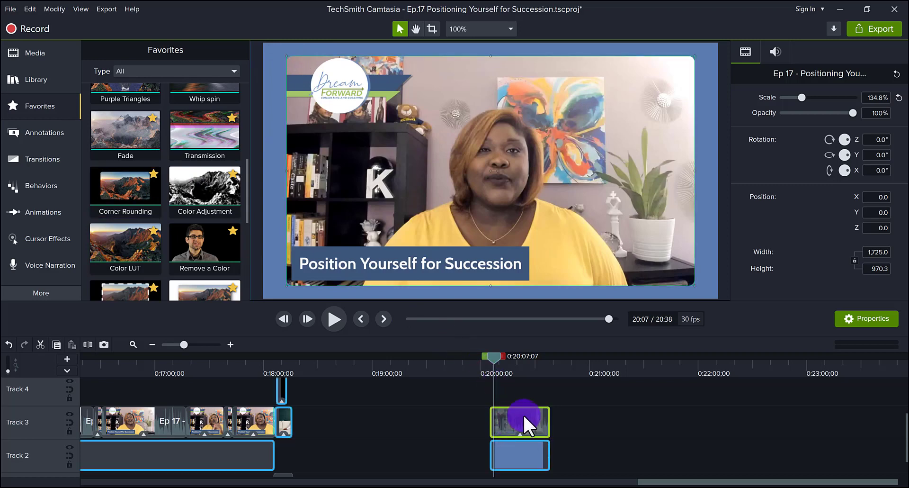
pyautogui.click(723, 262)
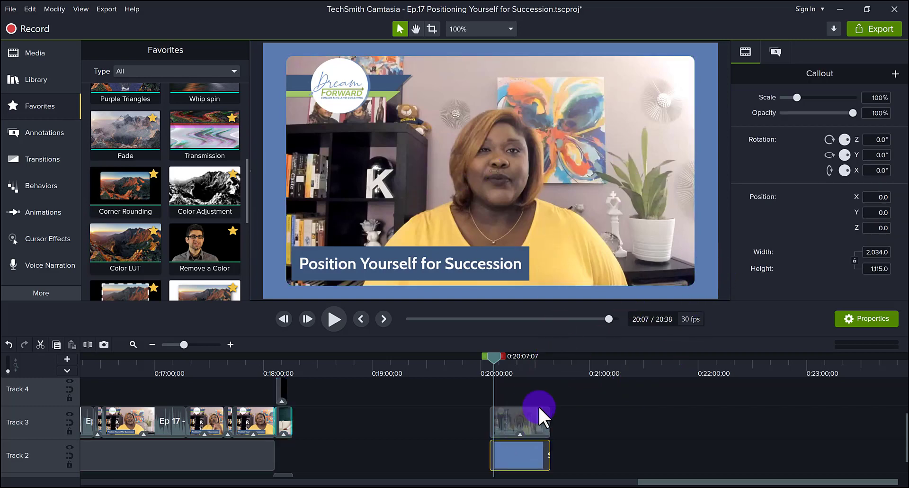
pyautogui.click(511, 417)
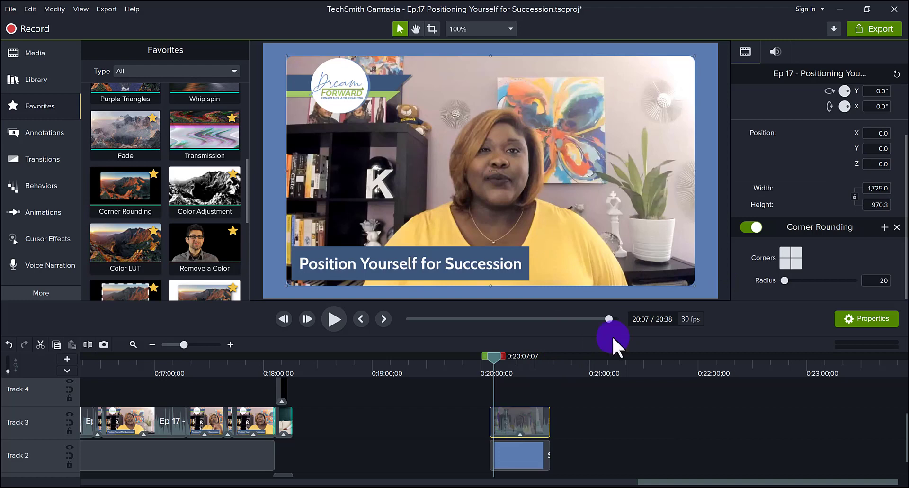
# Step: Toggle Corner Rounding off and back on to compare the corners against the blue
pyautogui.click(750, 227)
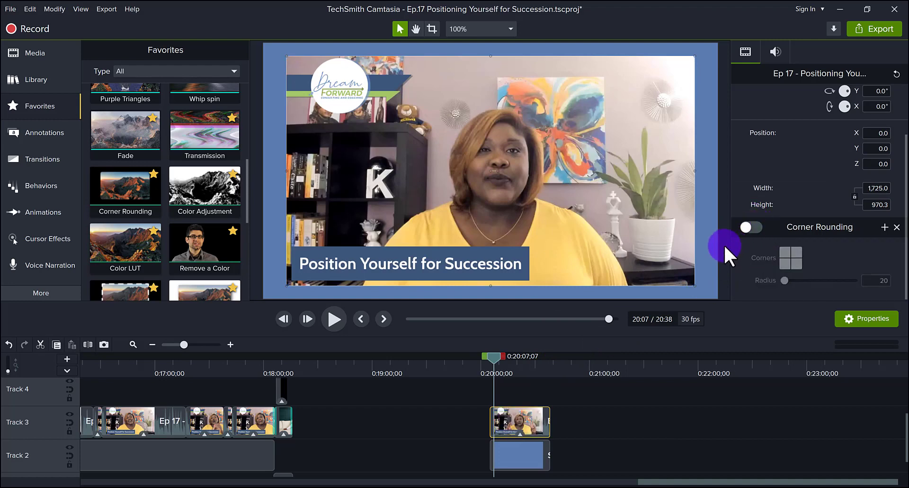
pyautogui.click(724, 245)
pyautogui.click(511, 421)
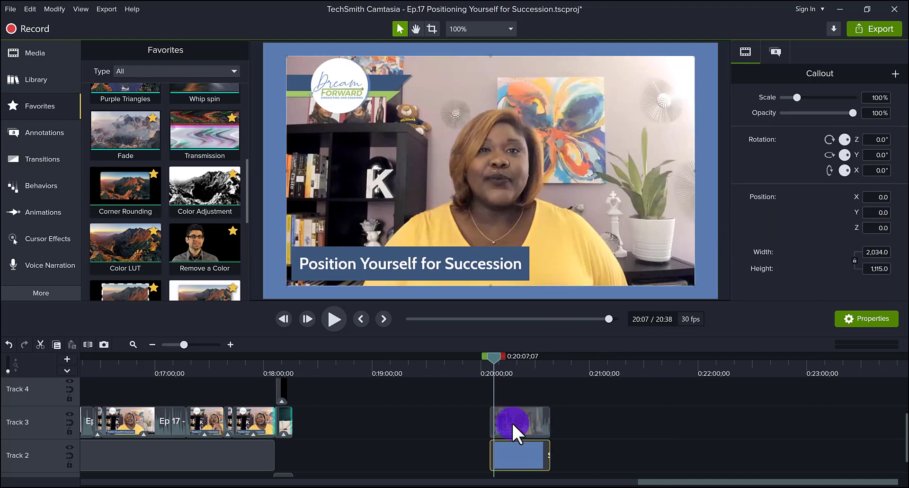
pyautogui.click(755, 227)
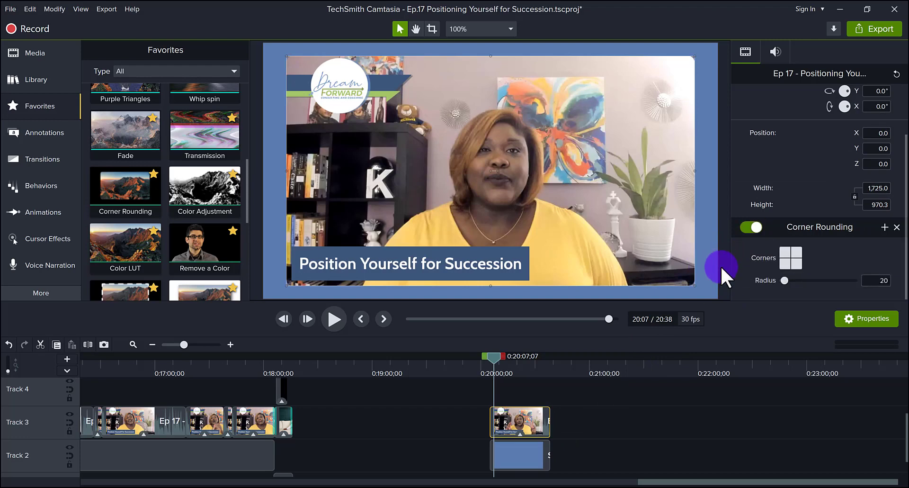
pyautogui.click(725, 273)
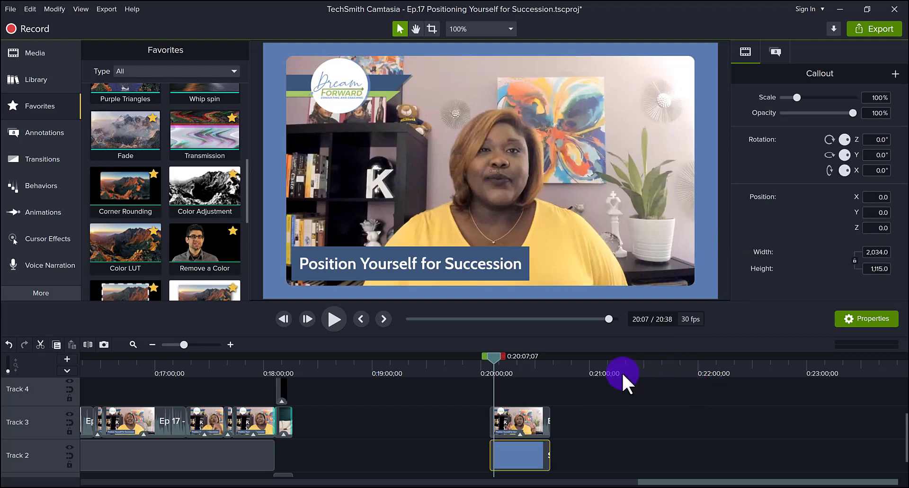
pyautogui.click(521, 421)
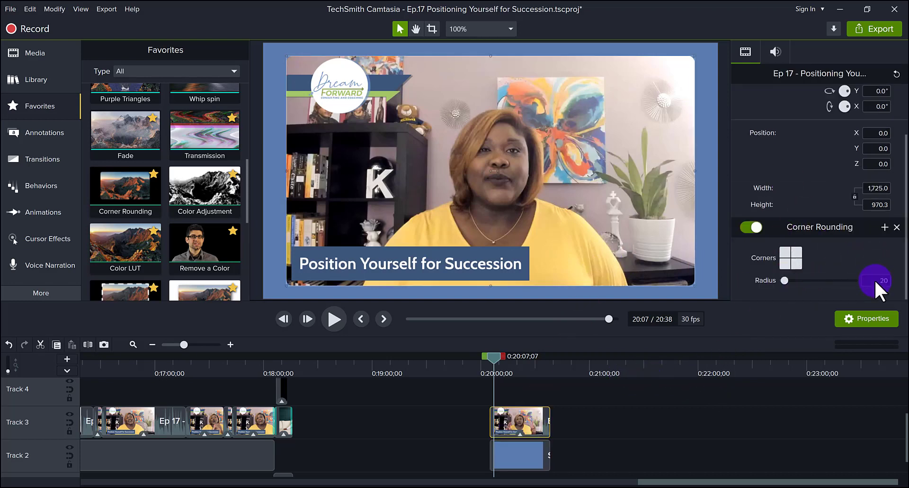
pyautogui.click(725, 255)
pyautogui.click(497, 421)
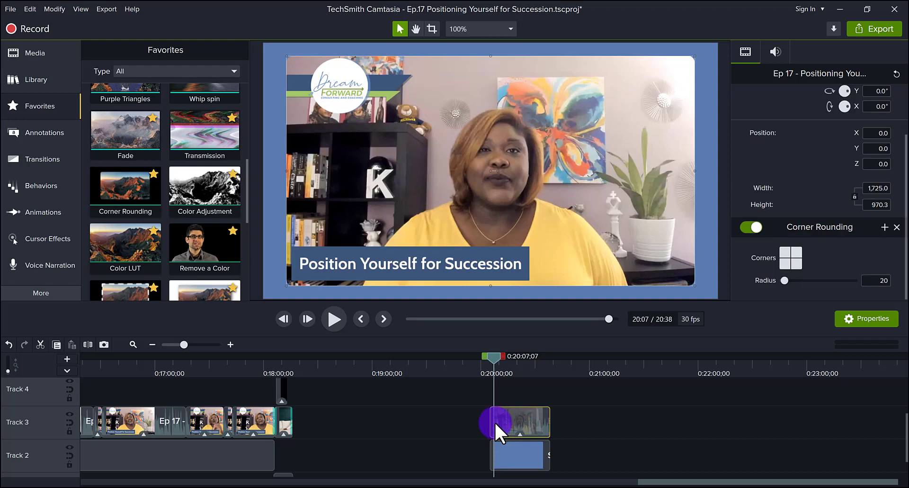
pyautogui.click(136, 180)
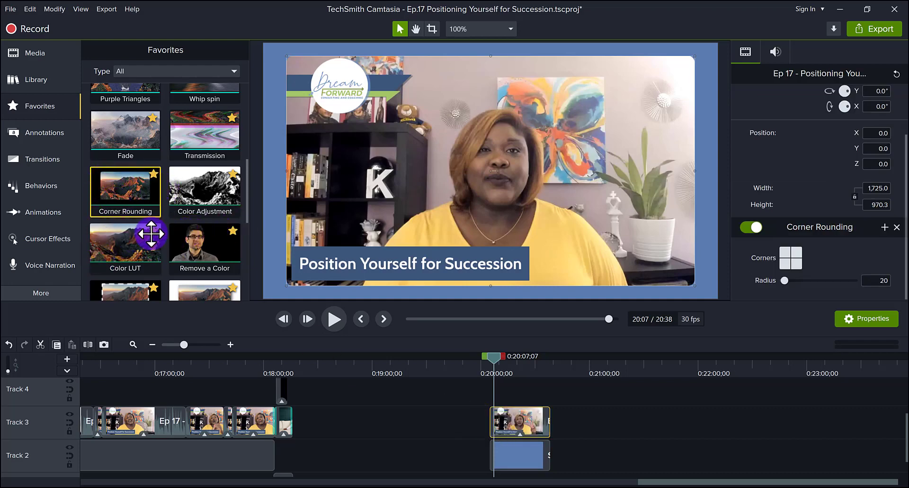
# Step: Apply the Enhance Contrast Color LUT to the Ep 17 clip at 60% intensity
pyautogui.scroll(-1, 125, 251)
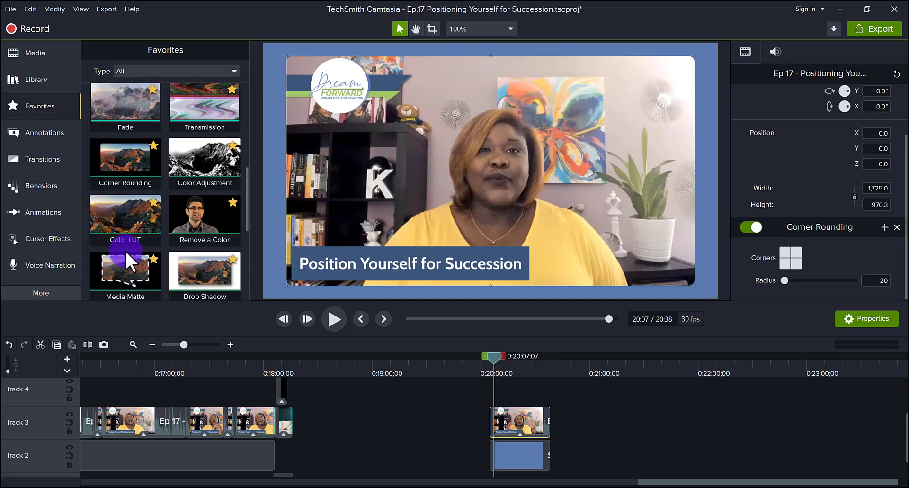
pyautogui.click(125, 242)
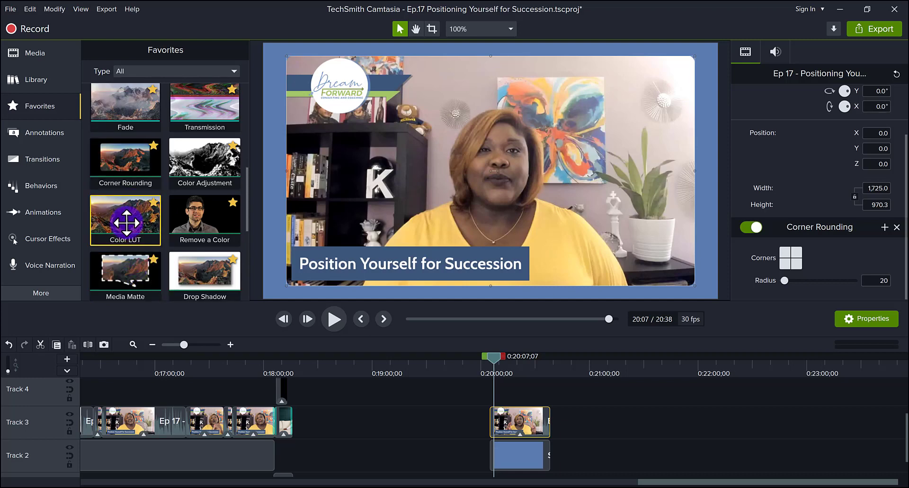
pyautogui.moveTo(127, 223); pyautogui.dragTo(512, 419)
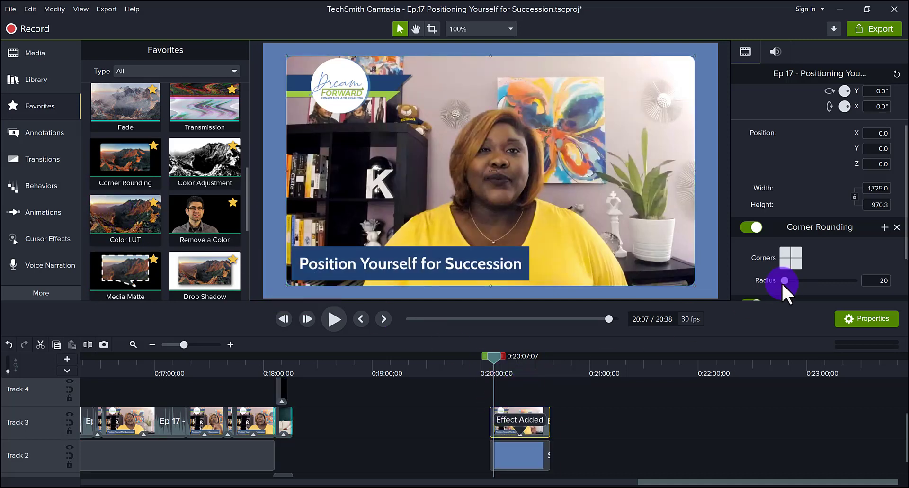
pyautogui.scroll(-2, 800, 252)
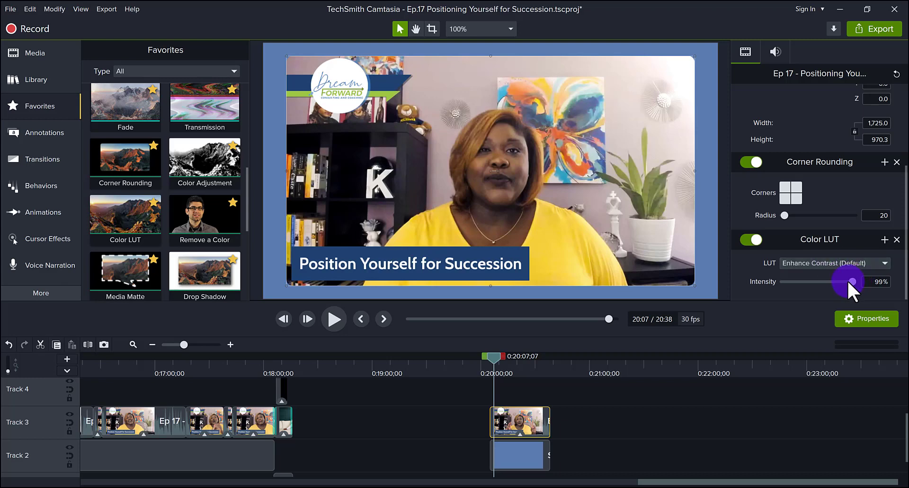
pyautogui.moveTo(849, 282); pyautogui.dragTo(825, 281)
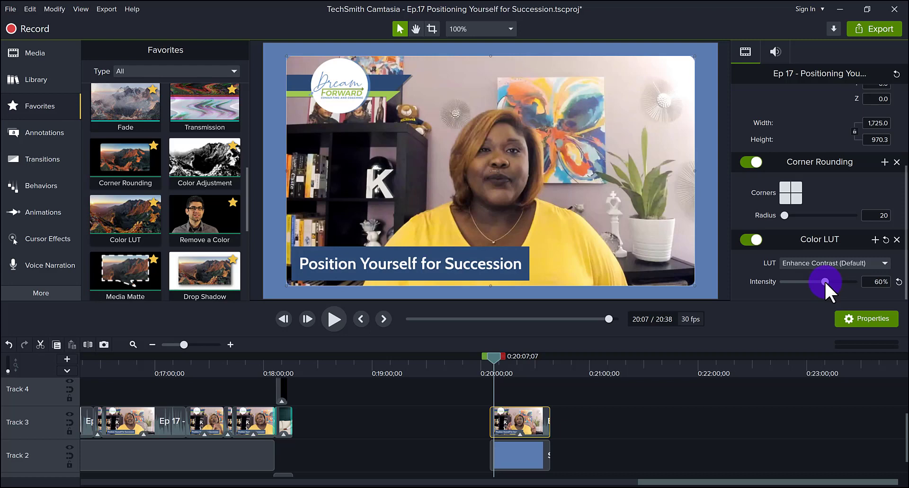
# Step: Toggle the Color LUT off and on twice to compare the look
pyautogui.click(756, 240)
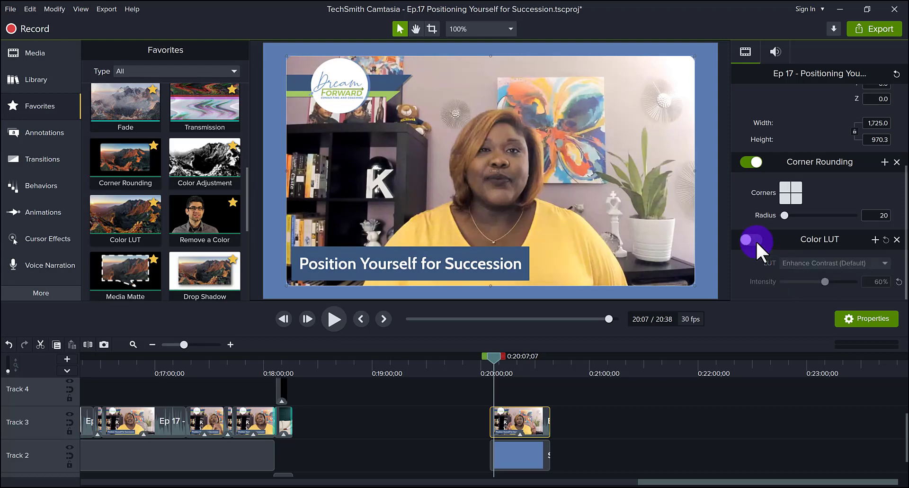
pyautogui.click(756, 240)
pyautogui.click(756, 240)
pyautogui.click(756, 241)
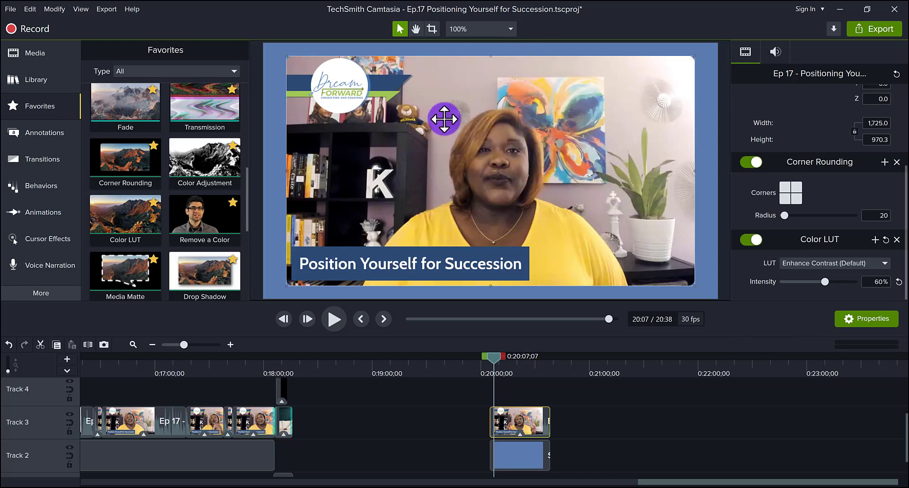
pyautogui.click(580, 374)
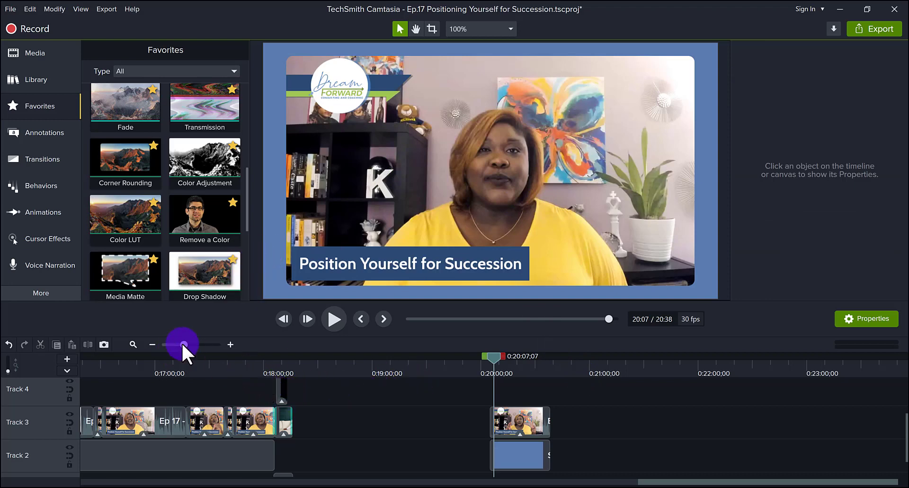
pyautogui.click(530, 414)
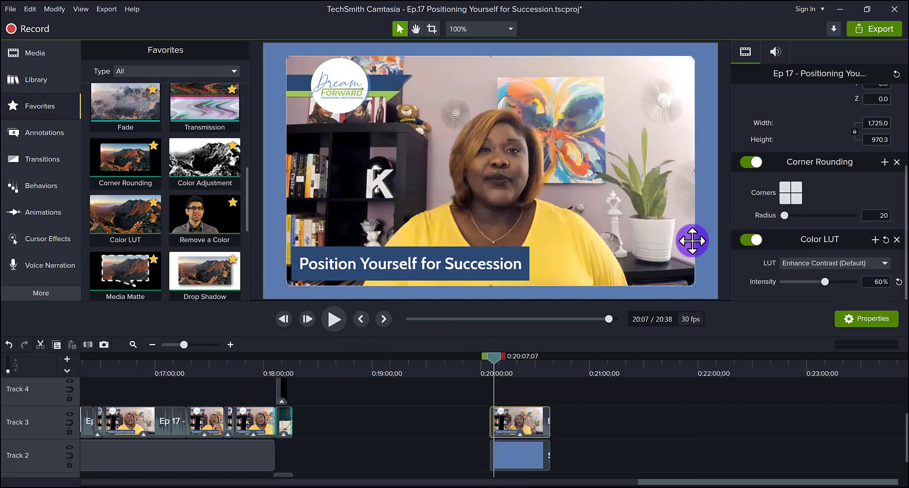
pyautogui.click(705, 278)
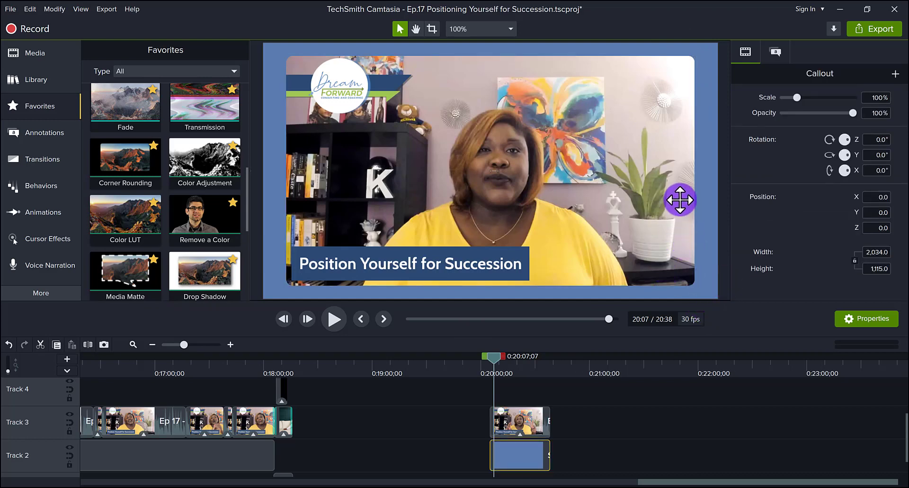
# Step: Add a Drop Shadow (315°, offset 10, 40% opacity, blur 10) to the Ep 17 clip
pyautogui.click(190, 271)
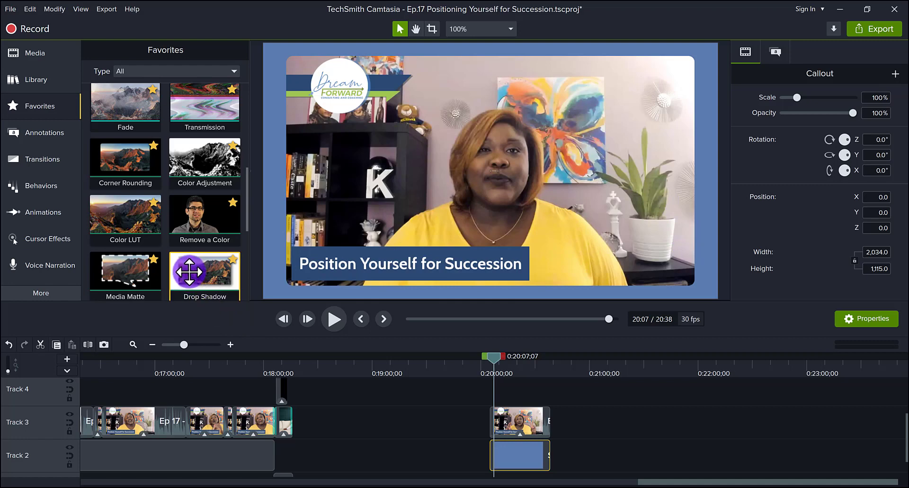
pyautogui.moveTo(189, 271); pyautogui.dragTo(505, 419)
pyautogui.click(692, 261)
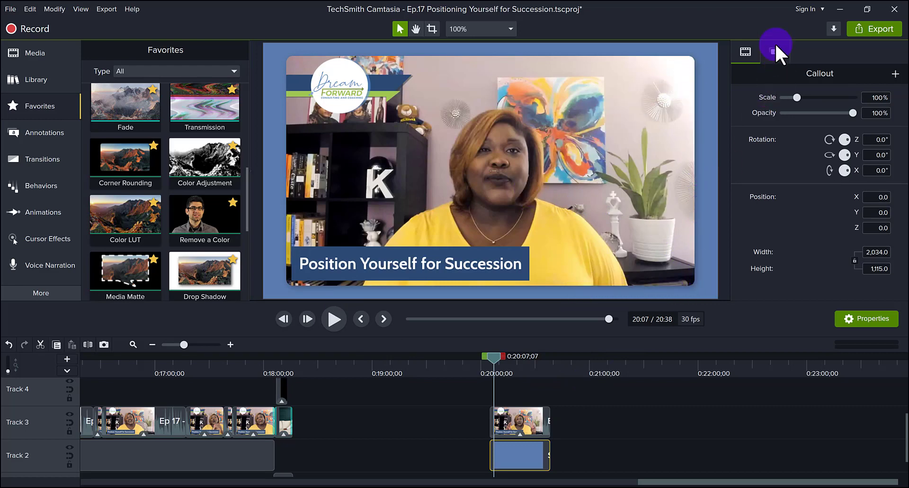
pyautogui.click(694, 284)
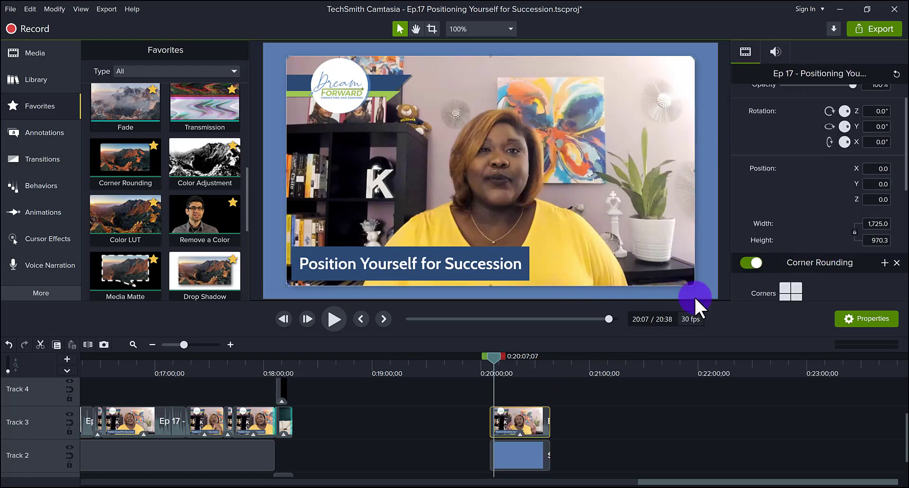
pyautogui.scroll(-6, 783, 257)
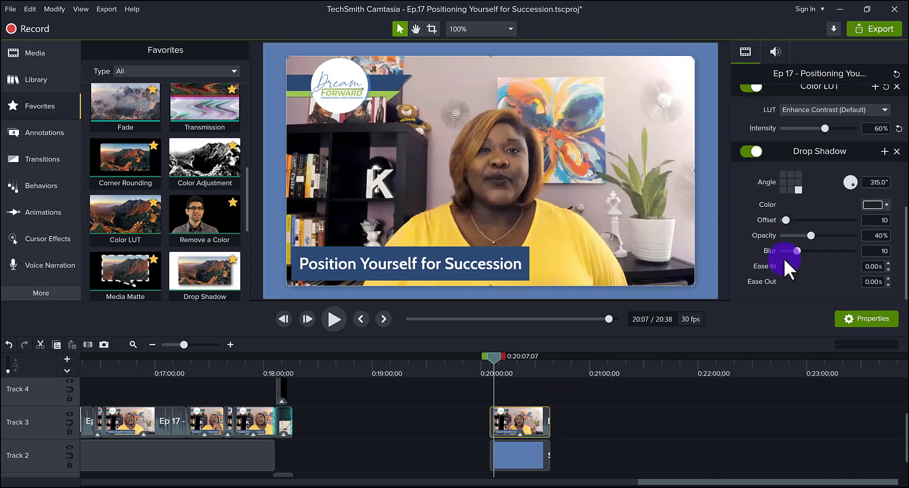
# Step: Toggle the drop shadow off and back on to compare
pyautogui.click(751, 148)
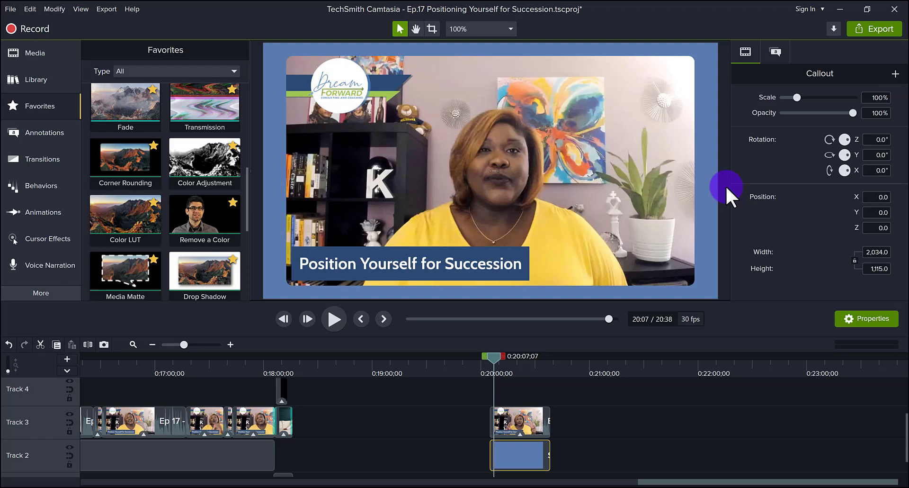
pyautogui.click(725, 186)
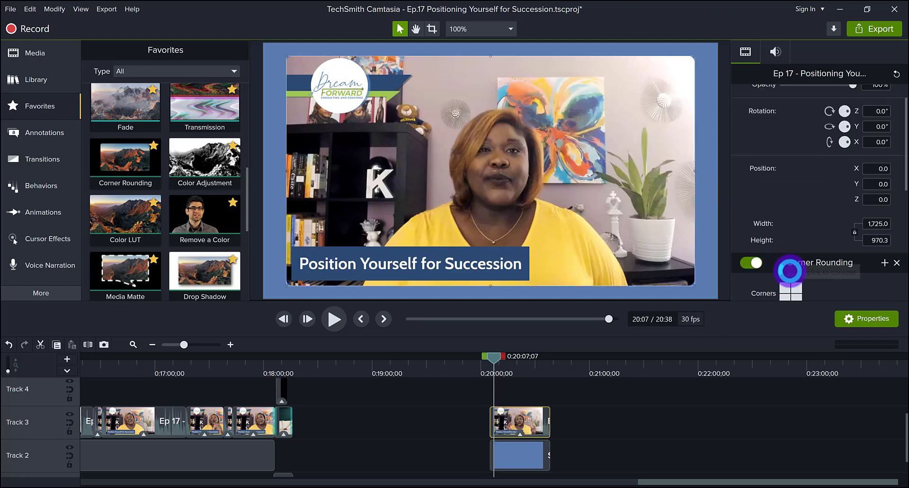
pyautogui.scroll(-10, 790, 270)
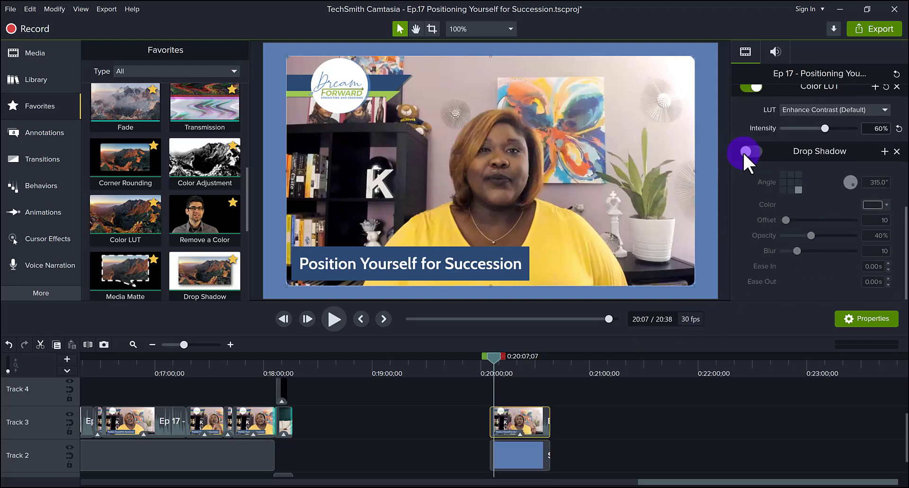
pyautogui.click(747, 152)
pyautogui.click(721, 240)
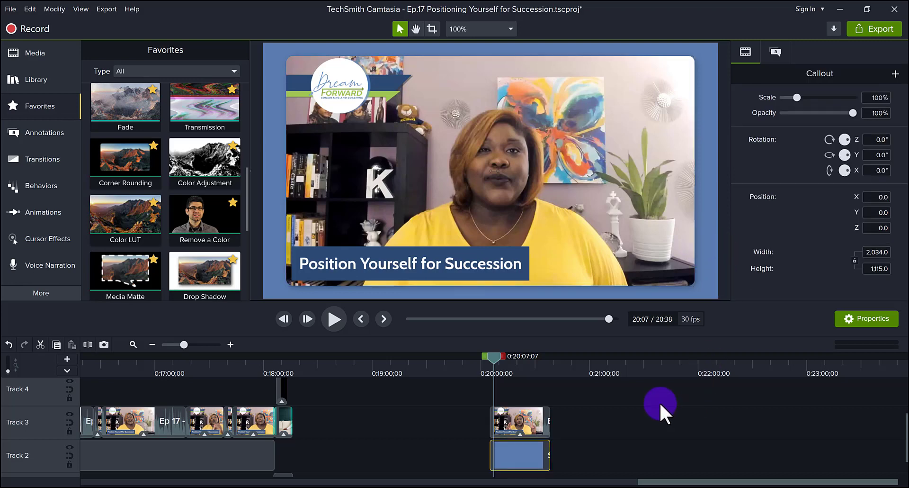
# Step: Add another Ep 17 video from the Media Bin to Track 3 after 21:00
pyautogui.moveTo(163, 368); pyautogui.dragTo(507, 361)
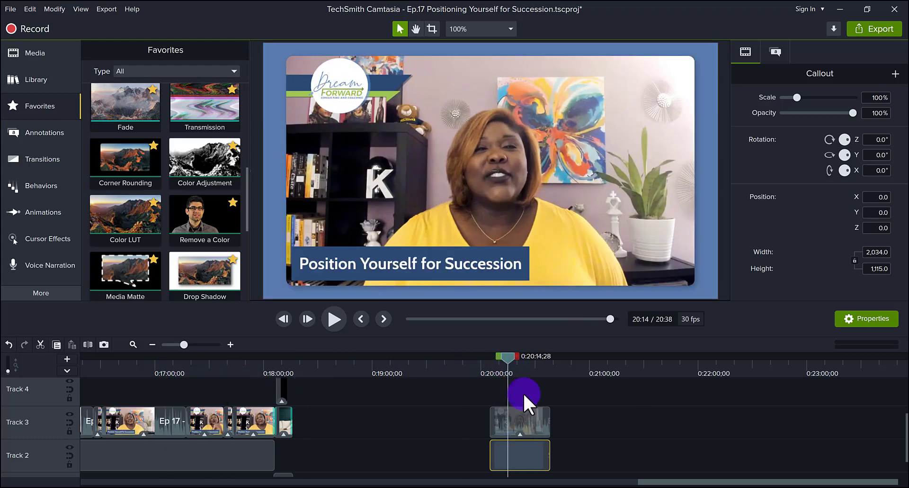
pyautogui.click(509, 182)
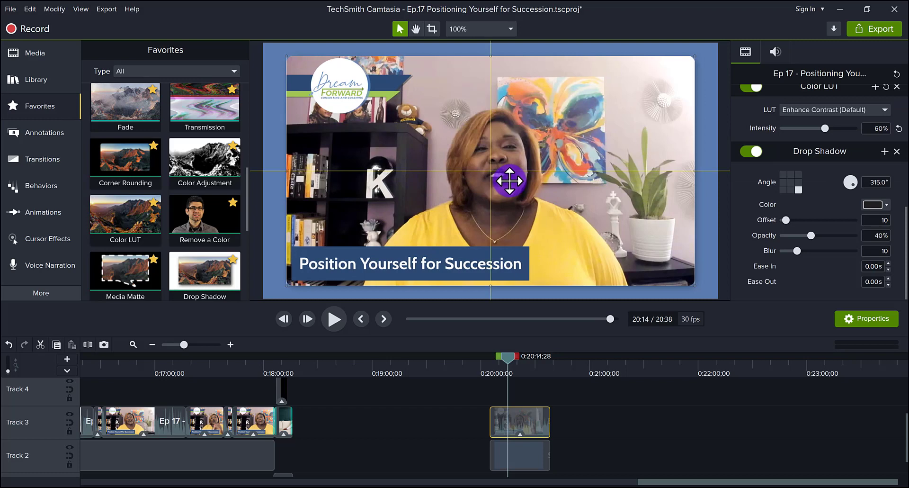
pyautogui.click(42, 52)
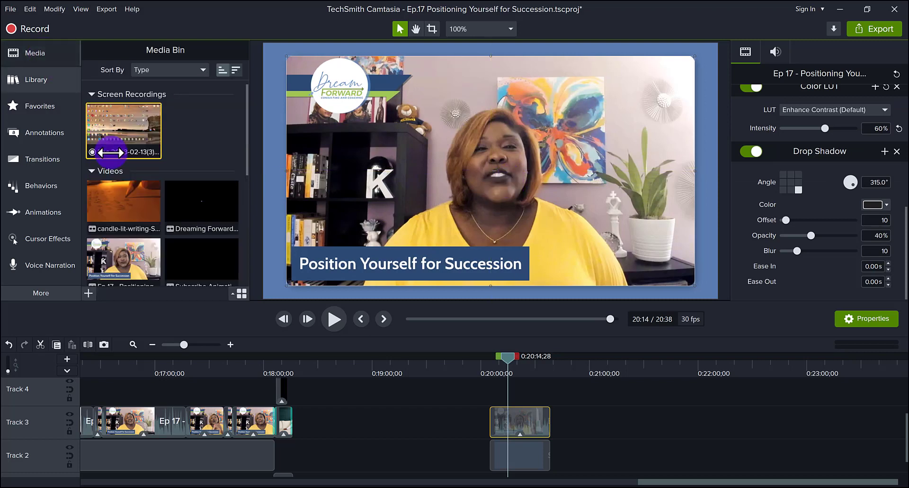
pyautogui.click(131, 248)
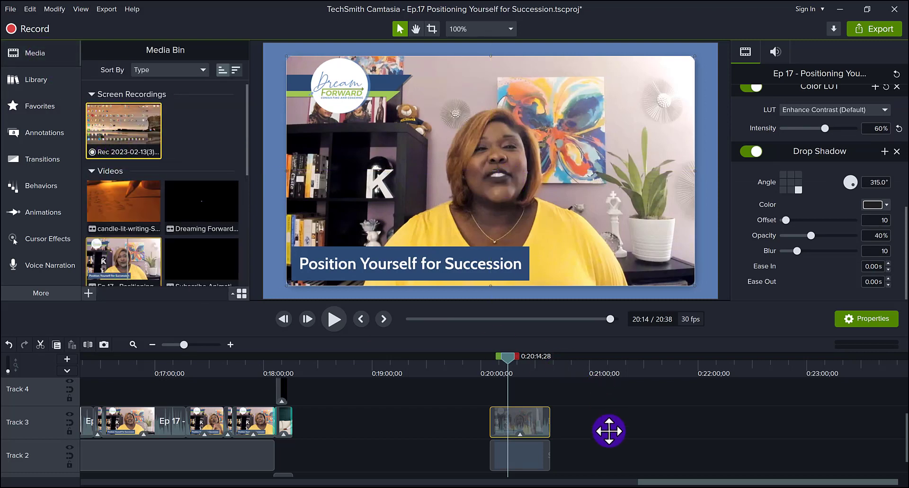
pyautogui.moveTo(610, 431); pyautogui.dragTo(610, 430)
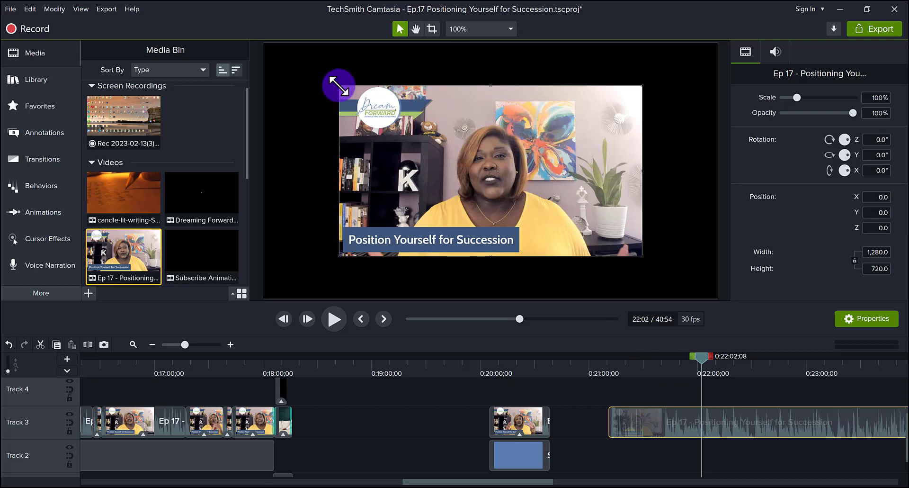
# Step: Enlarge the new clip to 150% so it fills the 1920×1080 frame
pyautogui.moveTo(339, 86); pyautogui.dragTo(263, 69)
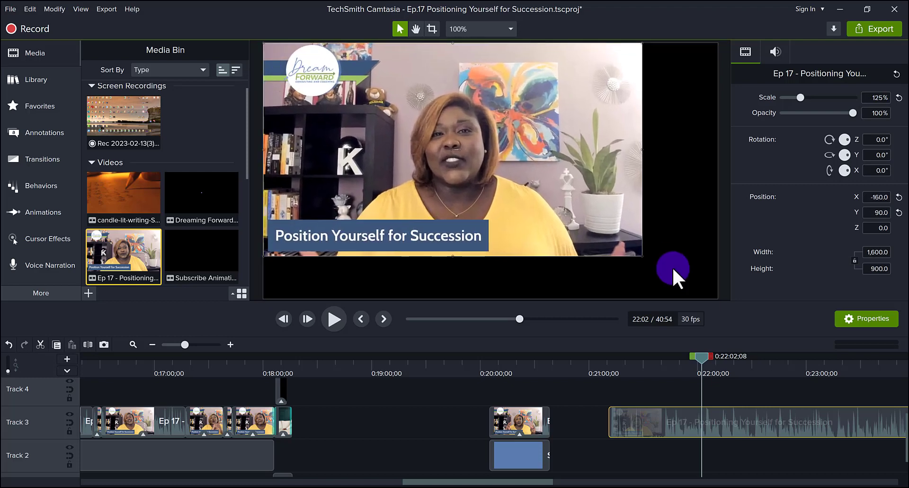
pyautogui.moveTo(642, 256); pyautogui.dragTo(706, 282)
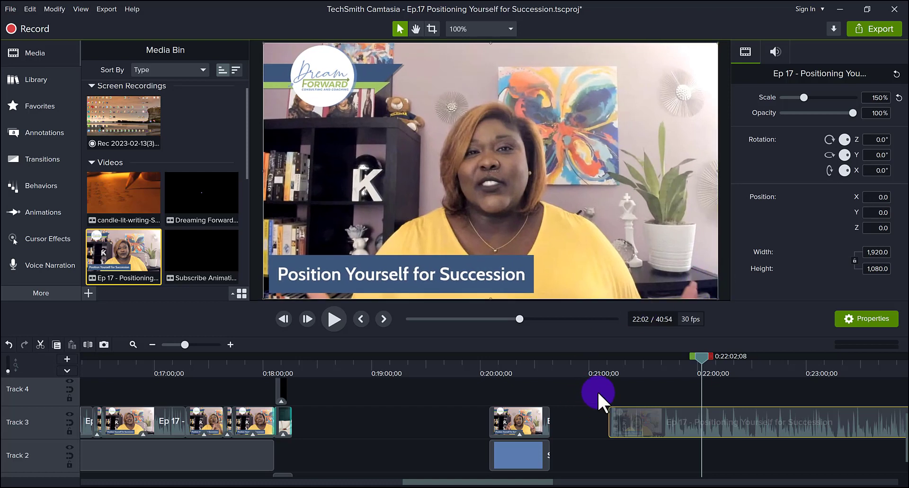
pyautogui.click(644, 388)
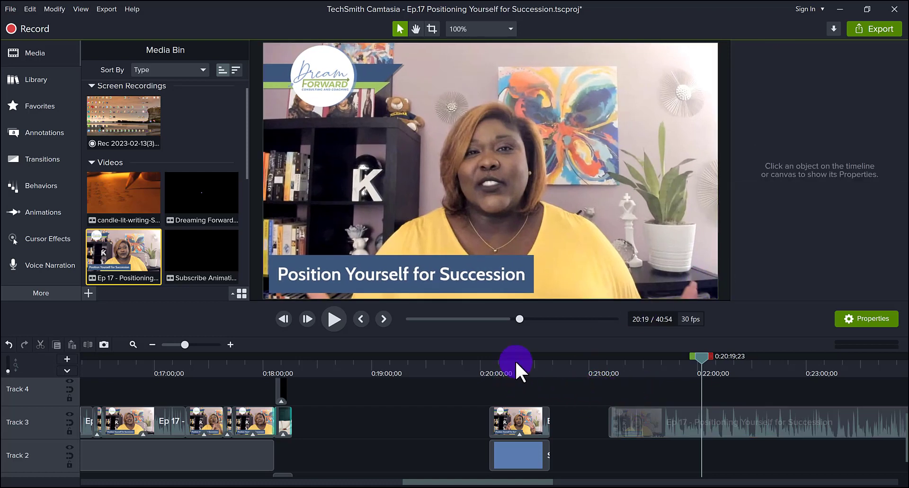
pyautogui.click(515, 359)
pyautogui.moveTo(515, 360); pyautogui.dragTo(516, 360)
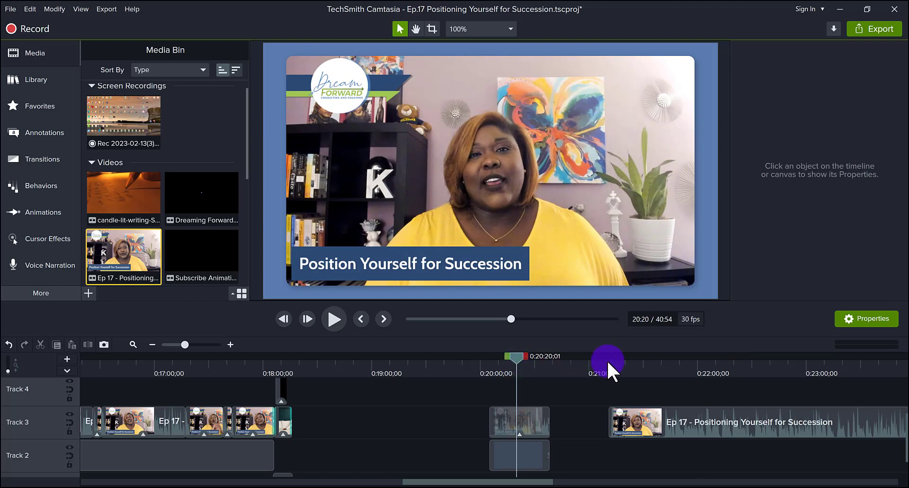
pyautogui.moveTo(646, 363); pyautogui.dragTo(702, 366)
pyautogui.click(517, 392)
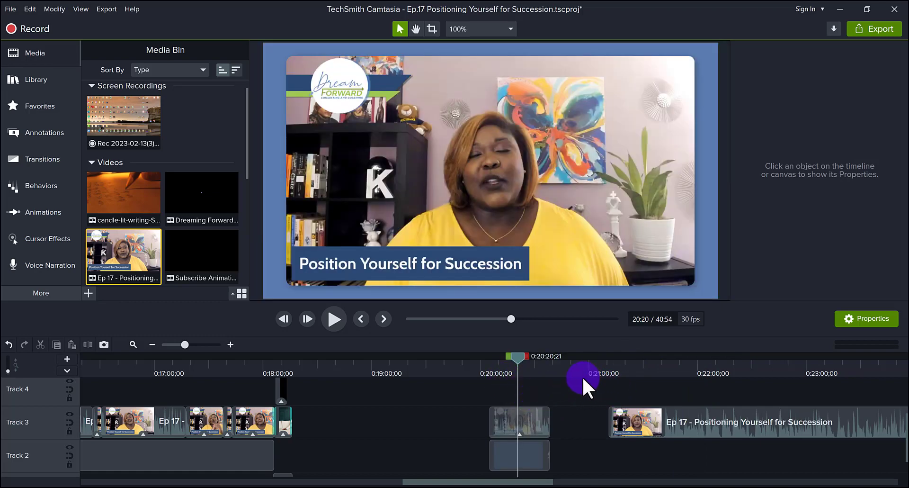
pyautogui.moveTo(637, 369); pyautogui.dragTo(703, 370)
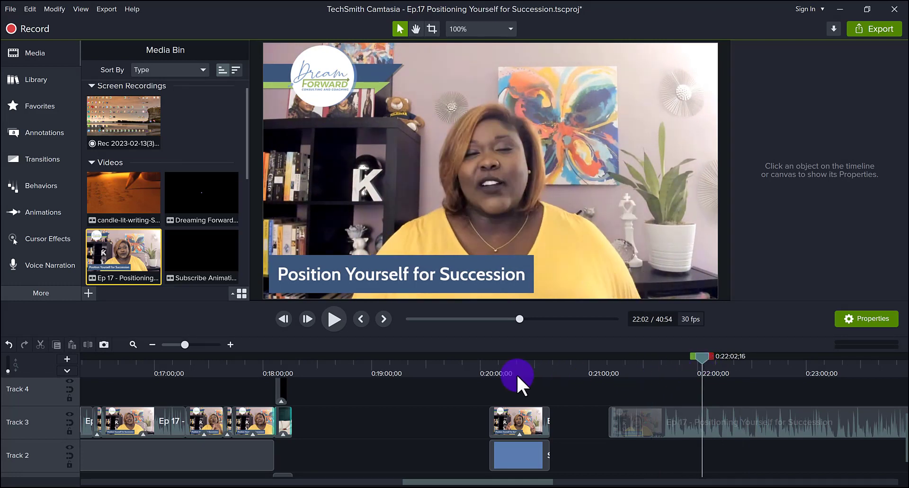
pyautogui.moveTo(518, 375); pyautogui.dragTo(505, 364)
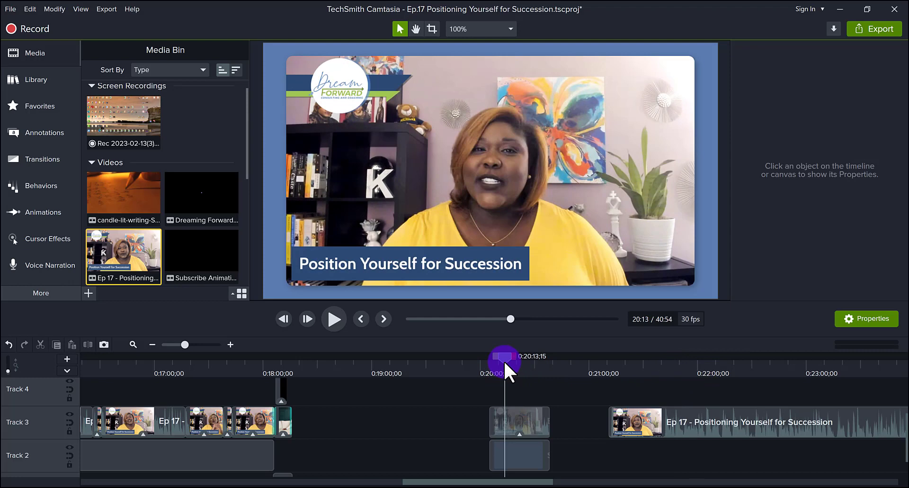